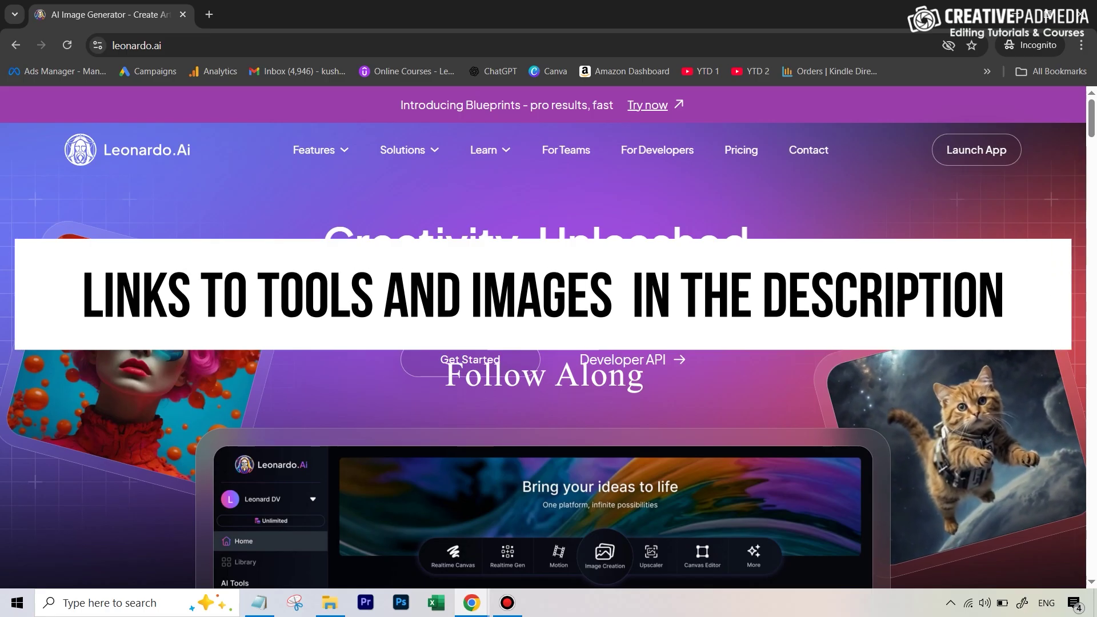
Reach the signed-in Leonardo.Ai home with Featured Blueprints and a 4,537-token balance
click(468, 366)
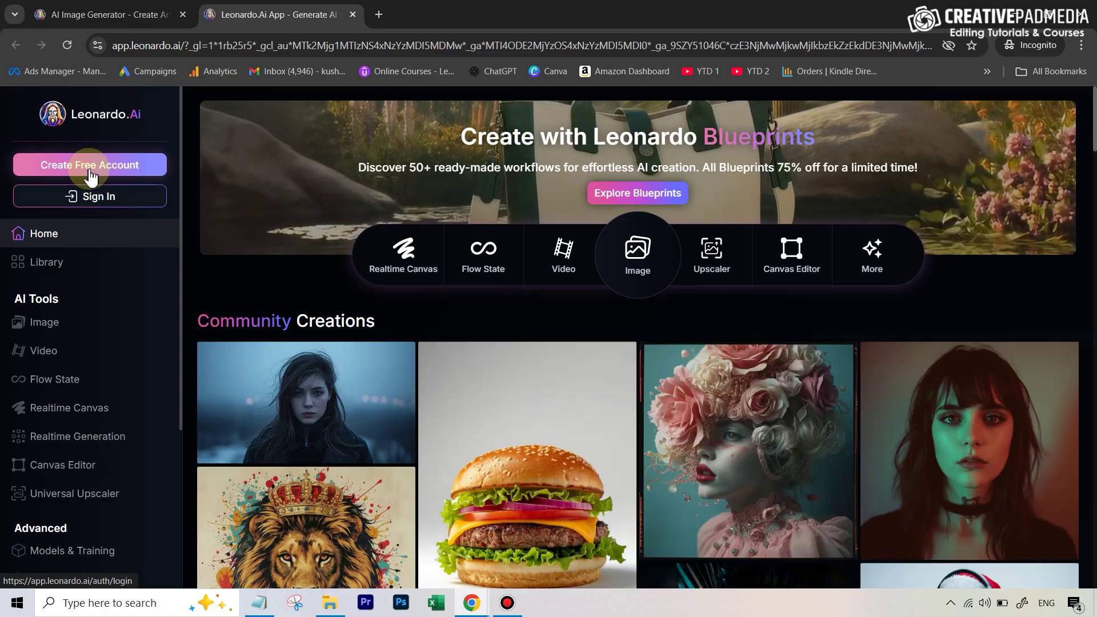
click(90, 178)
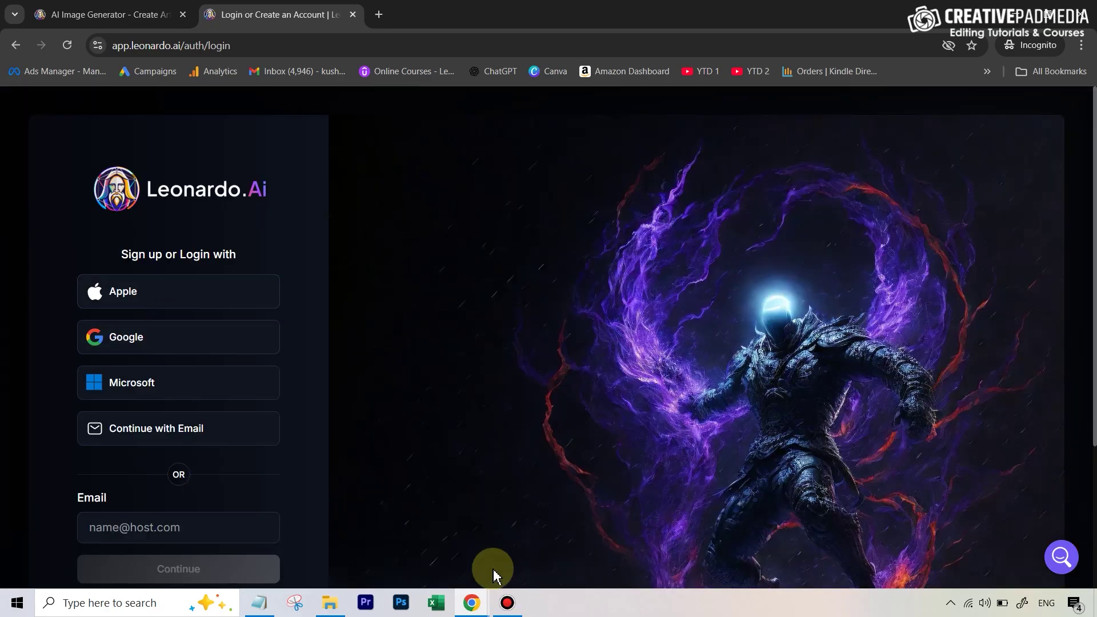
mouse_move(472, 600)
click(400, 532)
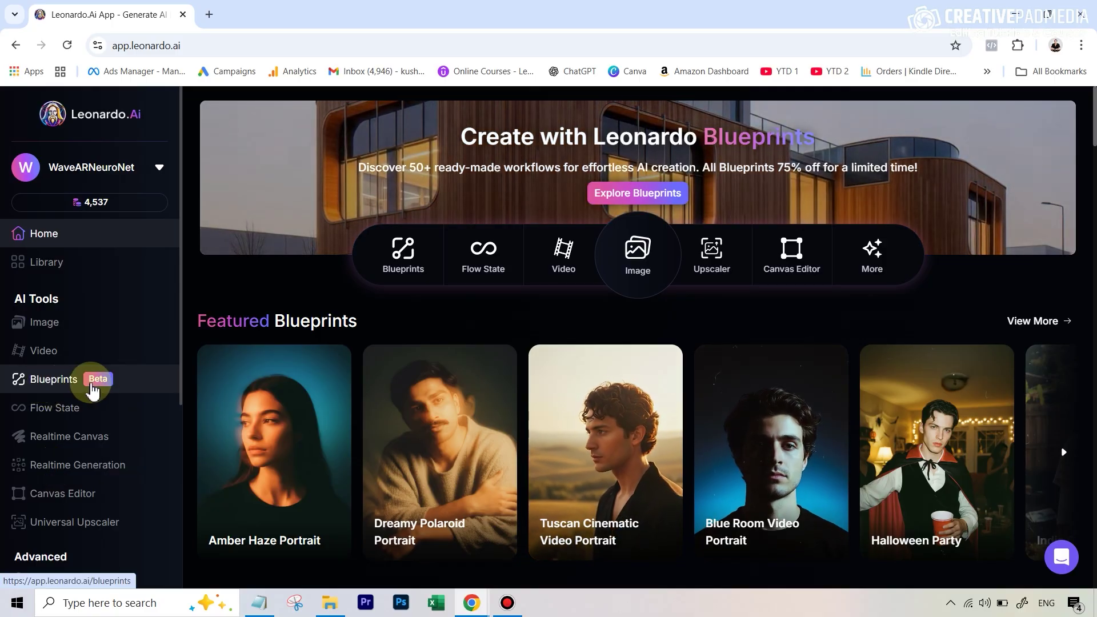
Browse the Blueprints gallery and filter it to Product & Marketing templates like Brand Mockup
click(93, 390)
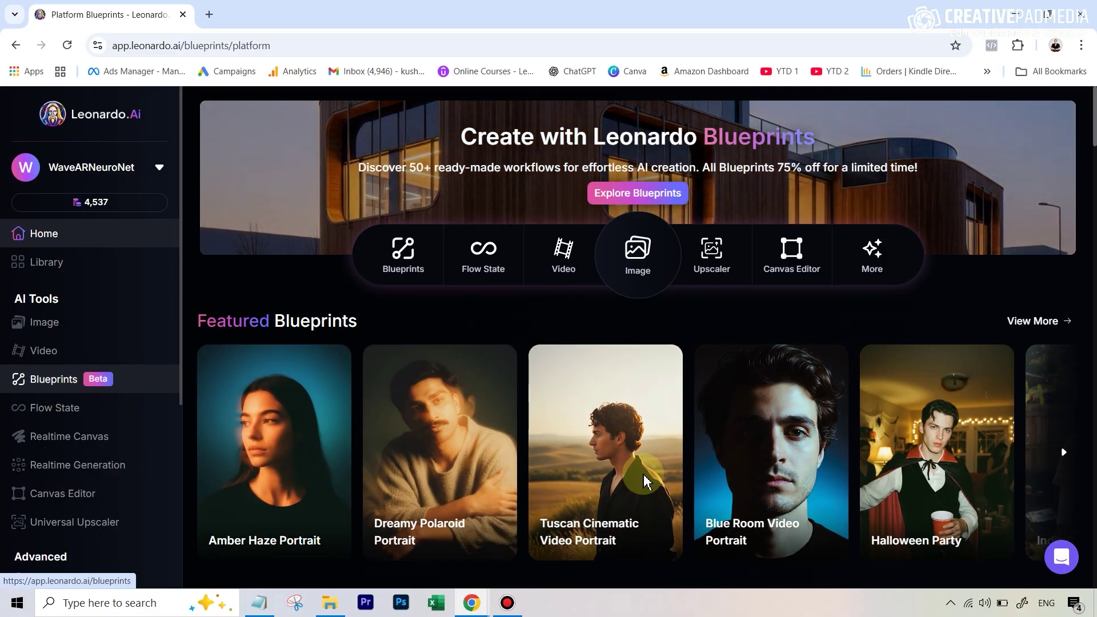
scroll(710, 392, down, 6)
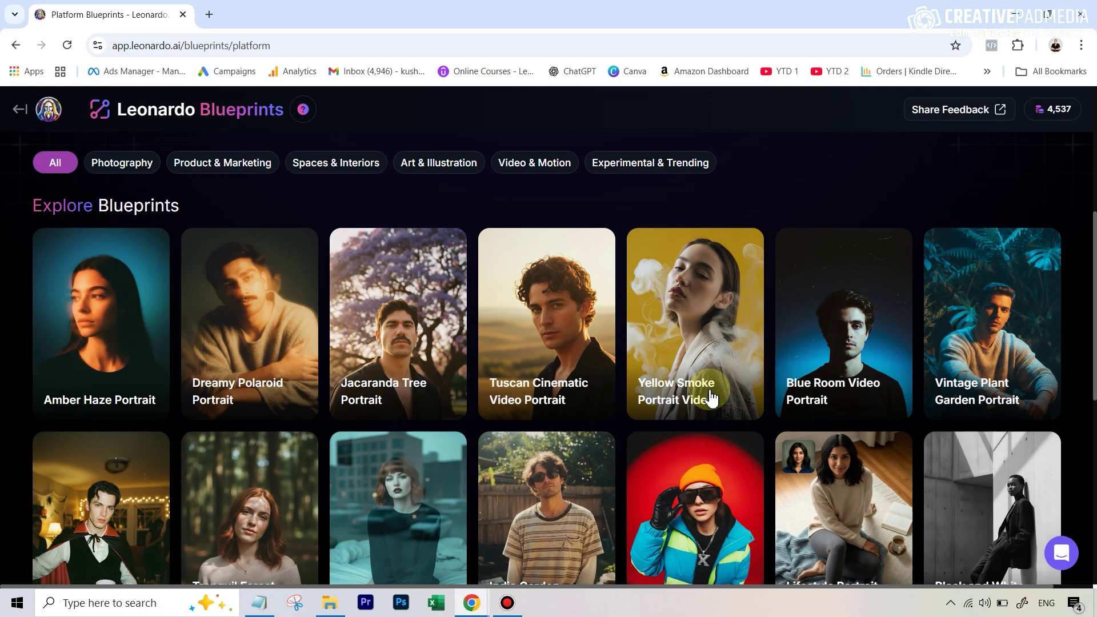
scroll(710, 394, down, 3)
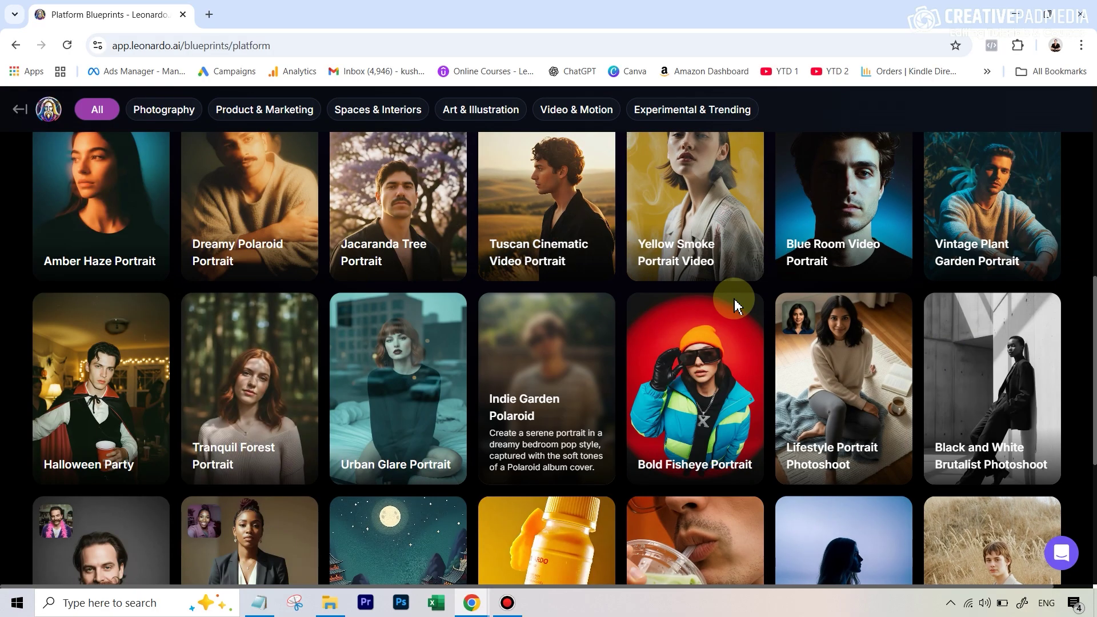
scroll(734, 305, up, 5)
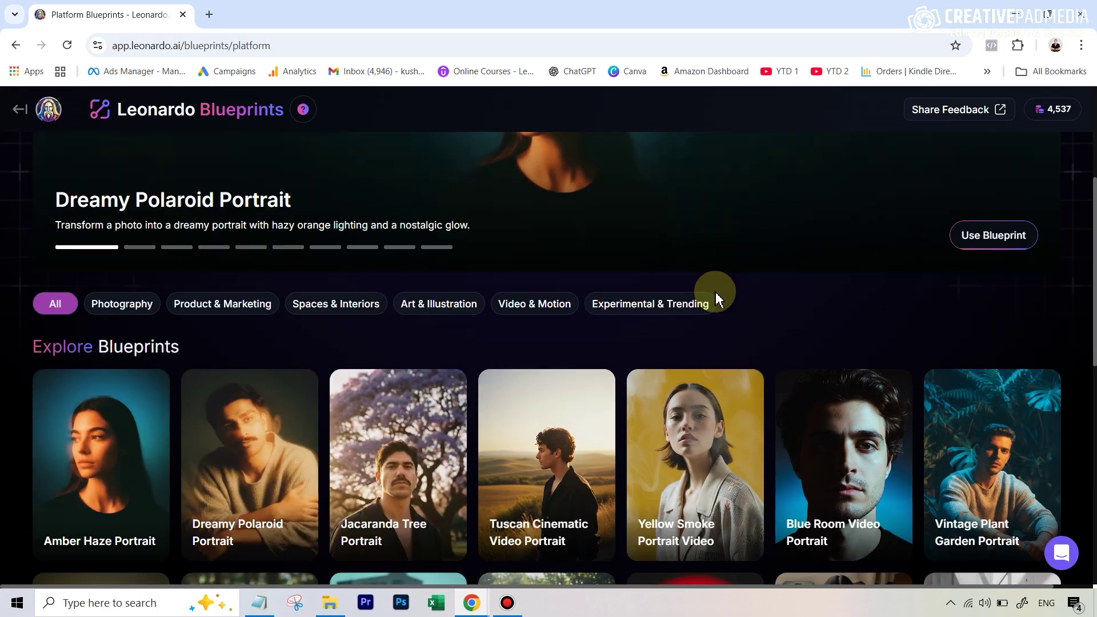
scroll(894, 278, up, 3)
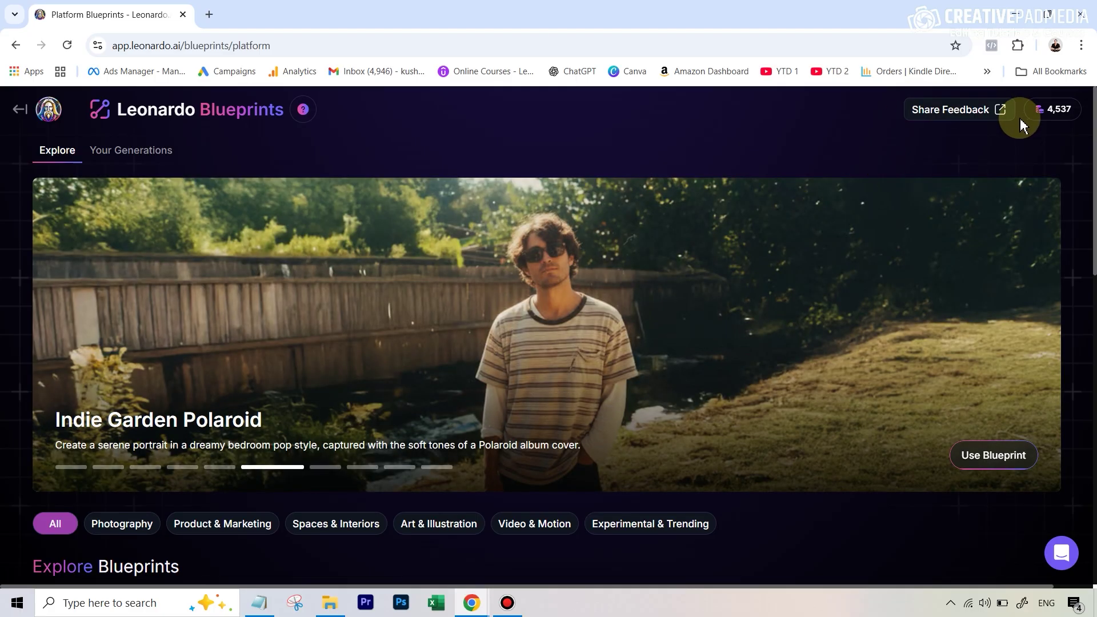
scroll(619, 265, down, 6)
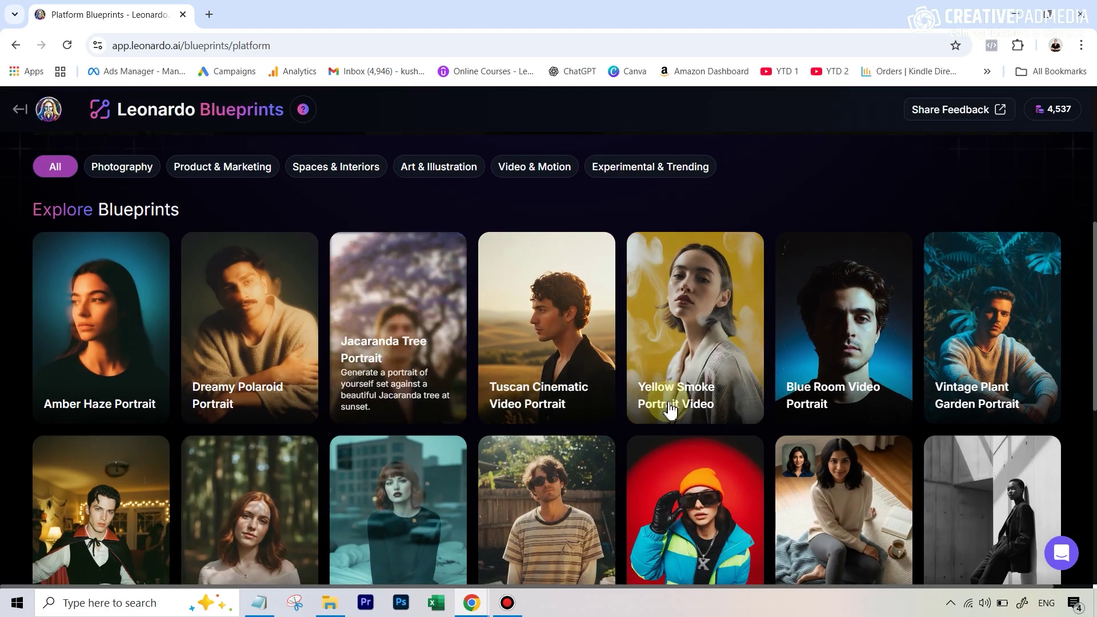
click(222, 167)
scroll(355, 171, down, 1)
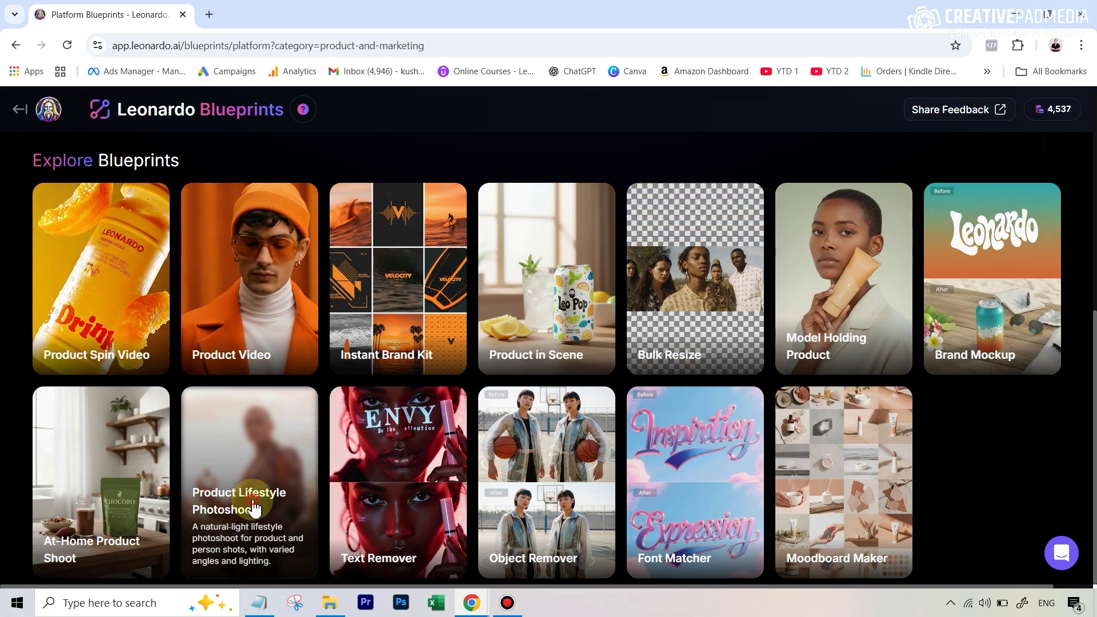
Generate three Product Lifestyle Photoshoot images from the woman's portrait and the NOIR perfume photo
click(254, 509)
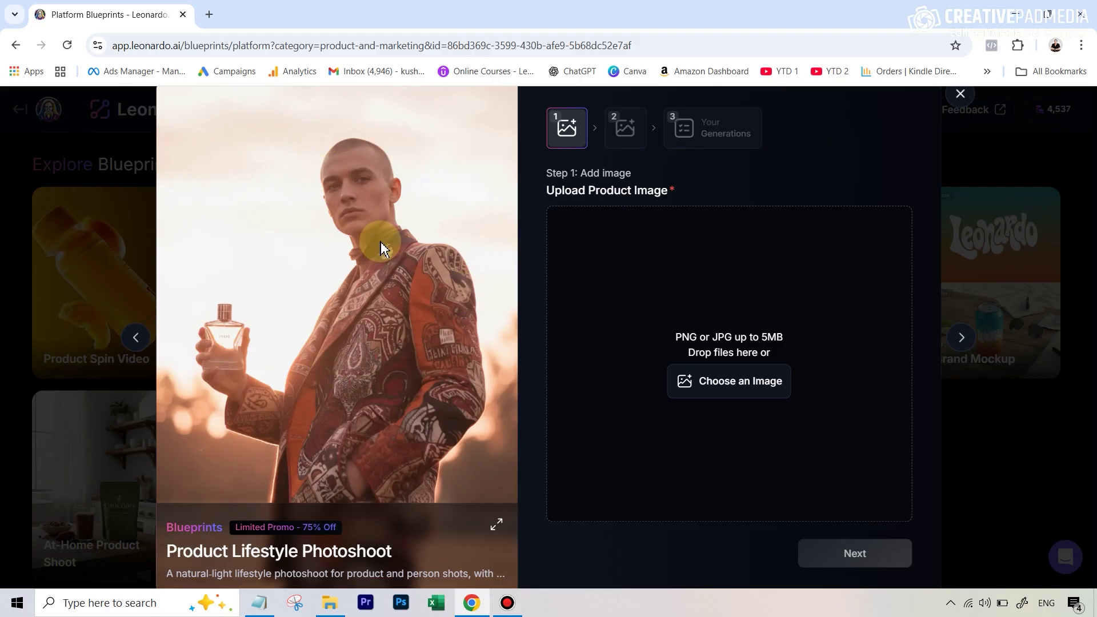
click(497, 526)
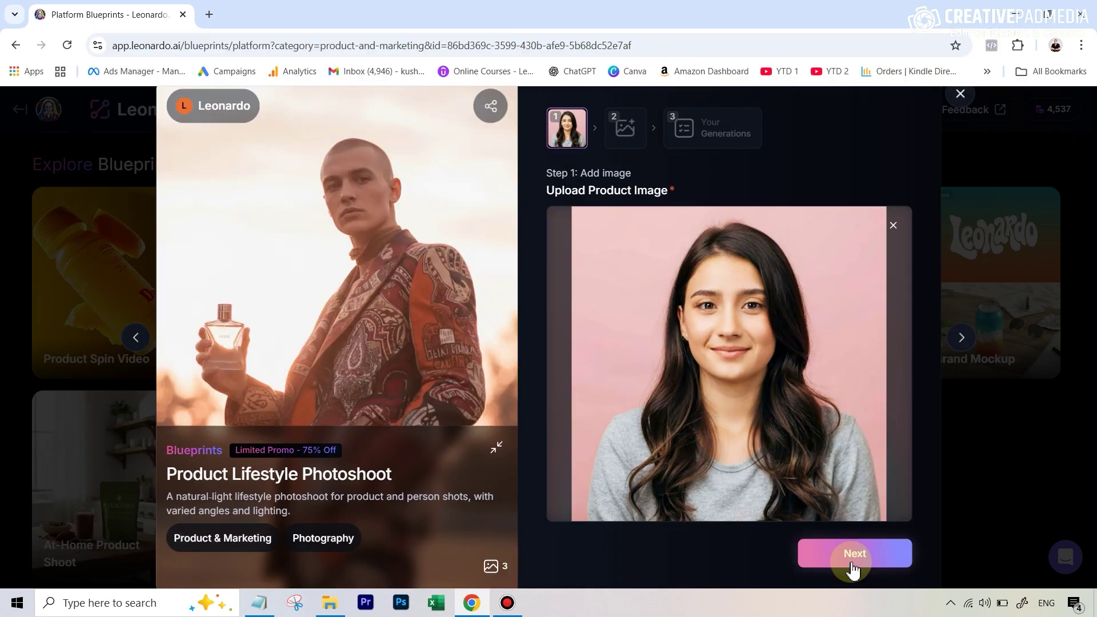
click(850, 565)
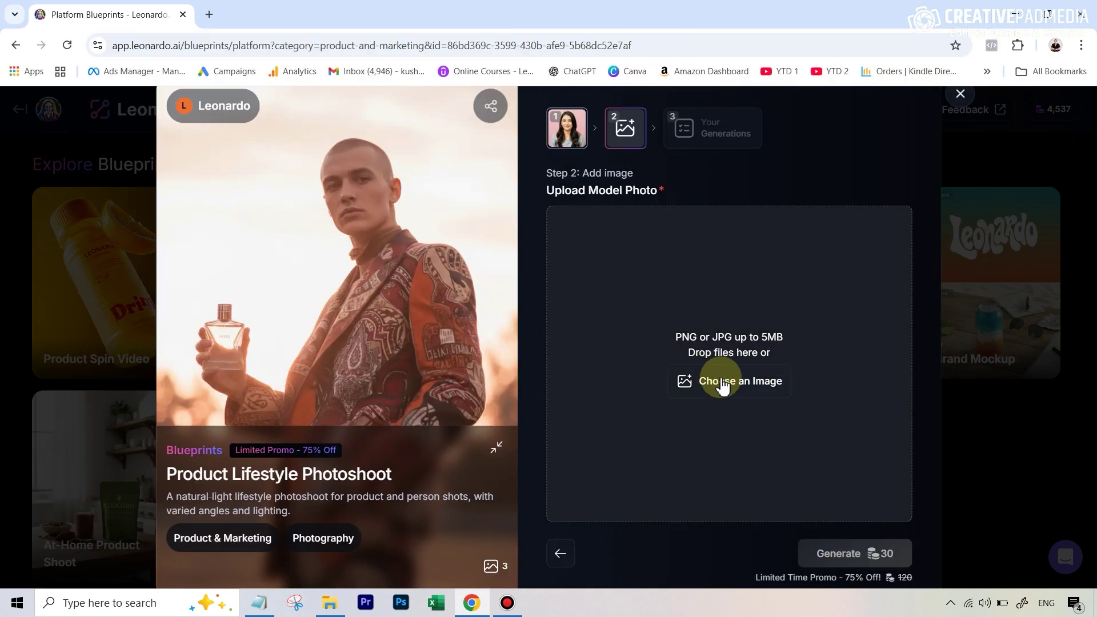
click(850, 566)
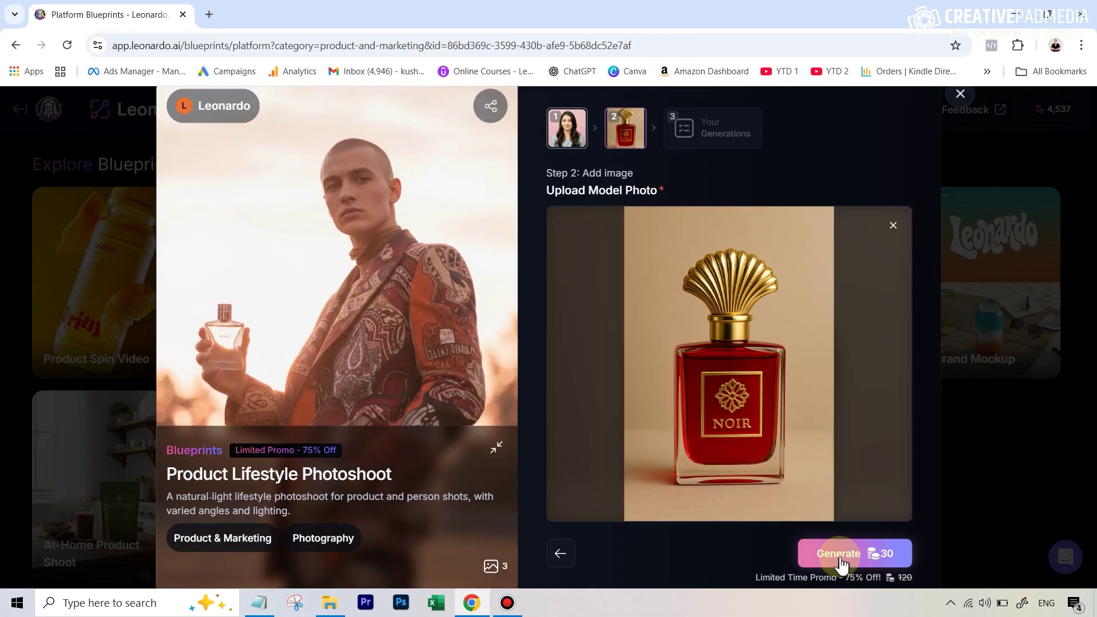
click(851, 560)
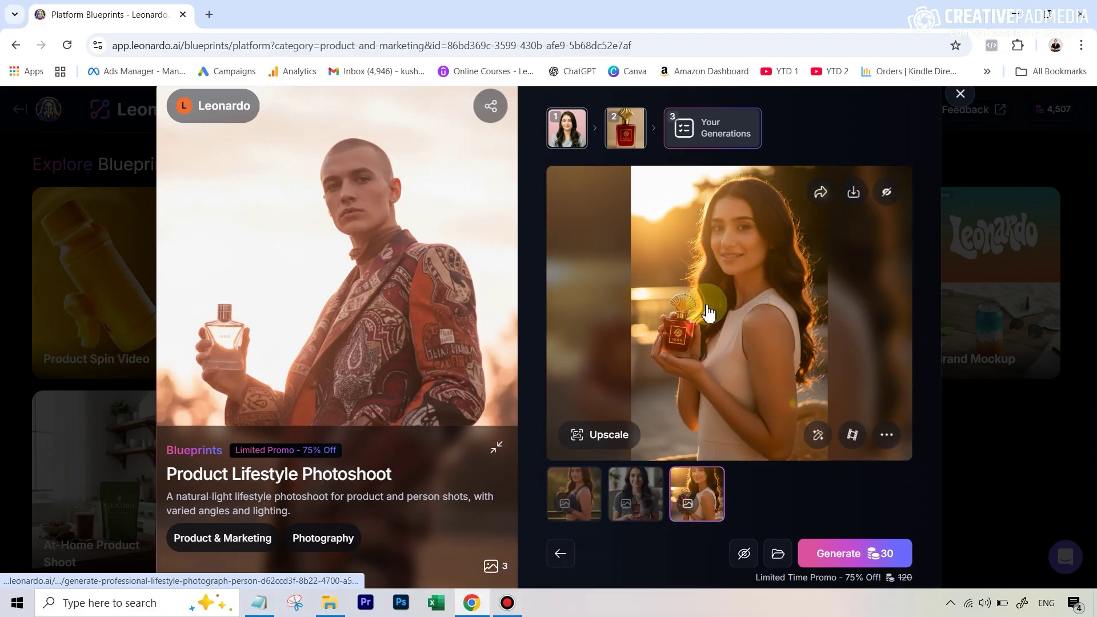
Open the third result, the woman holding perfume at sunset, on the 832 × 1248 Ai Creation page
click(751, 317)
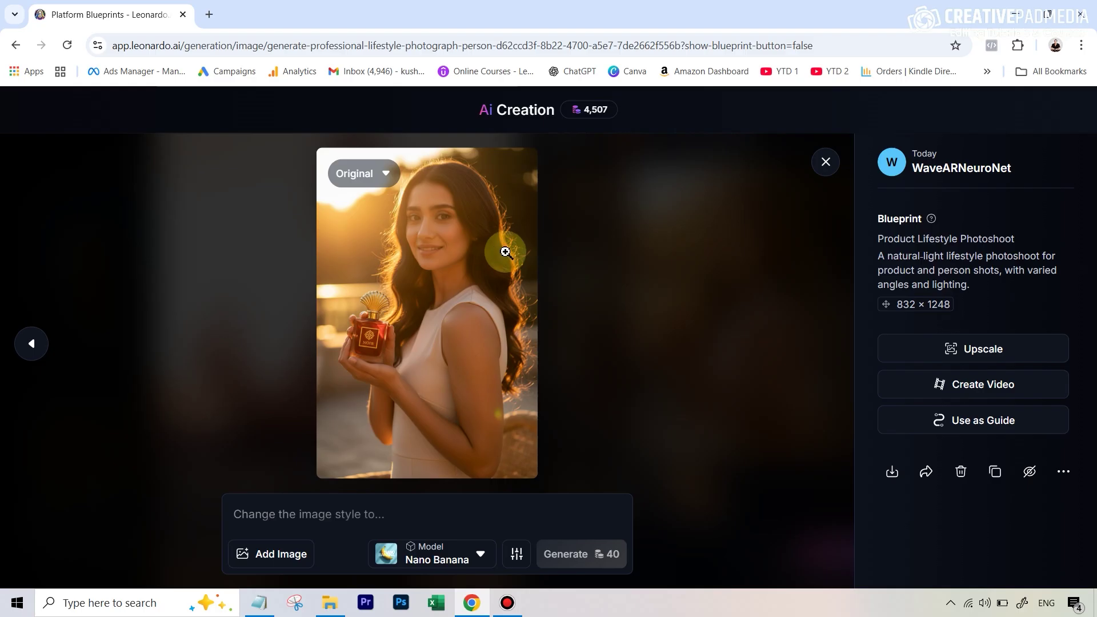
Inspect the generated perfume photo at full size twice
click(477, 265)
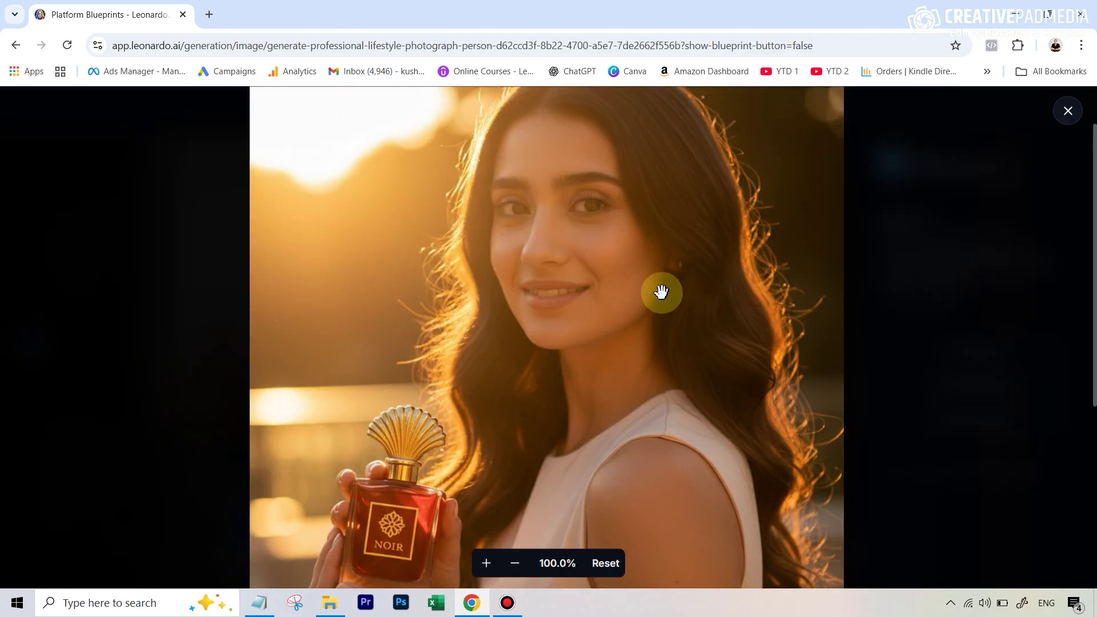
click(1068, 112)
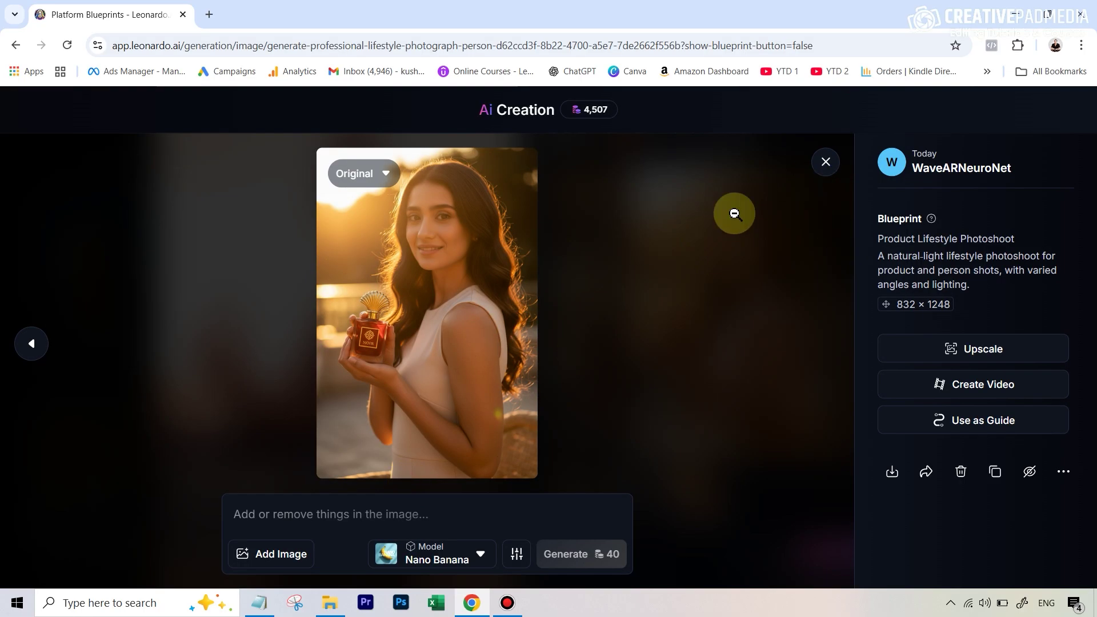
click(521, 268)
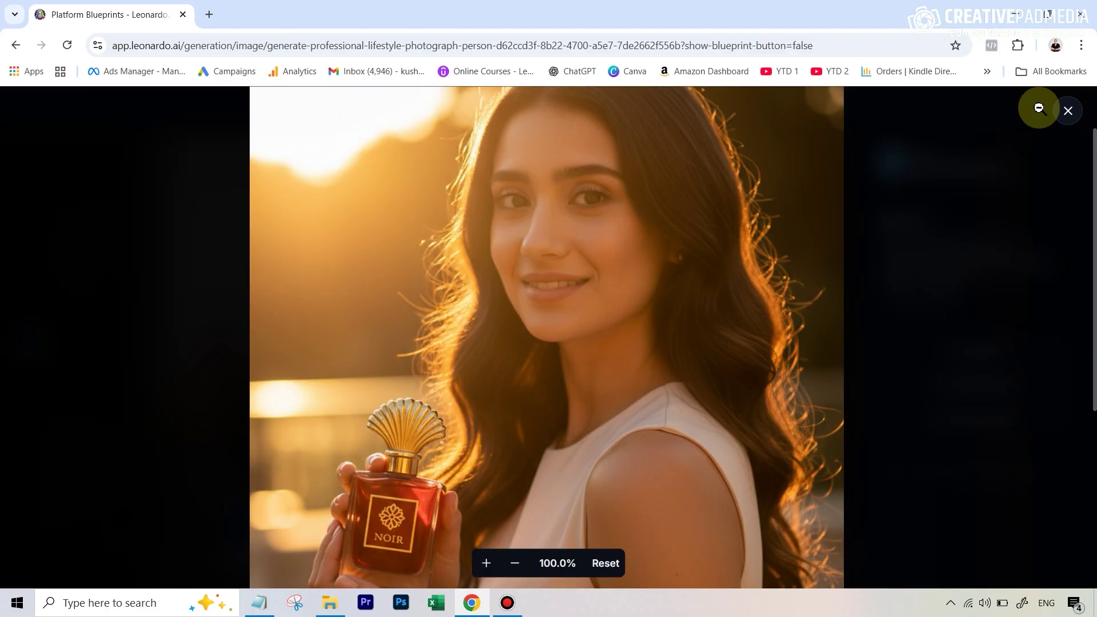
click(1068, 112)
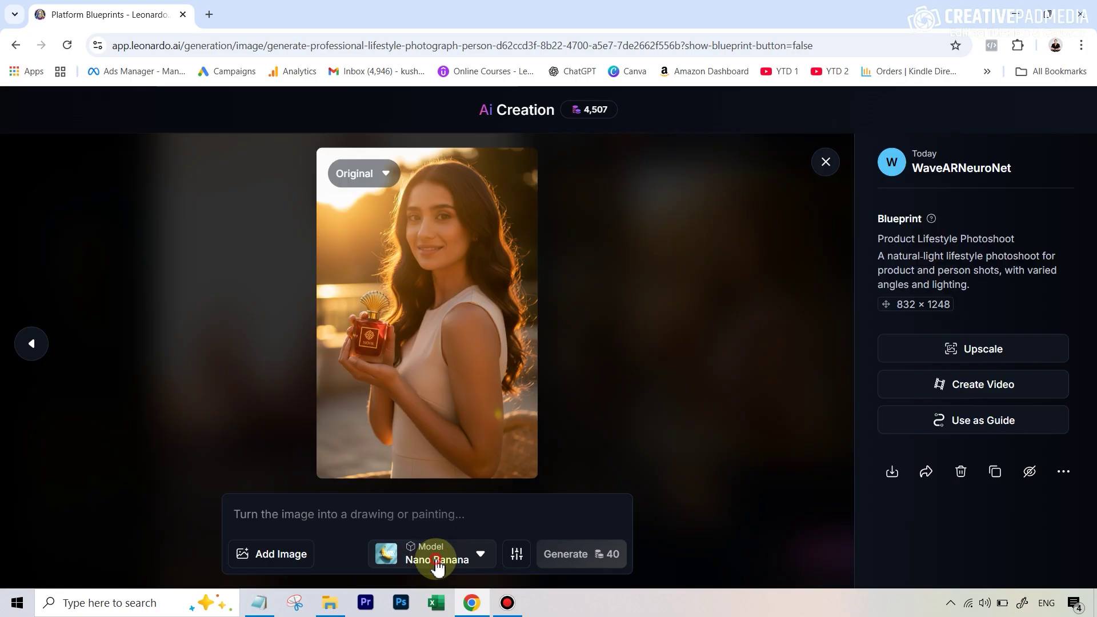
Keeping Nano Banana as the model, generate the edit "change her dress to black"
click(404, 560)
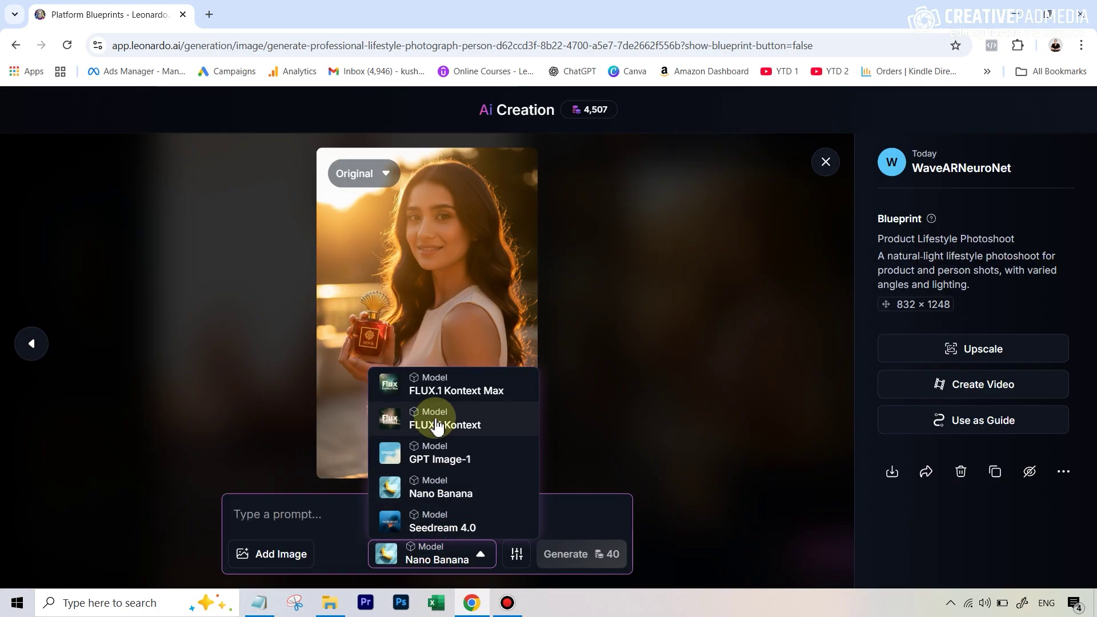
click(577, 506)
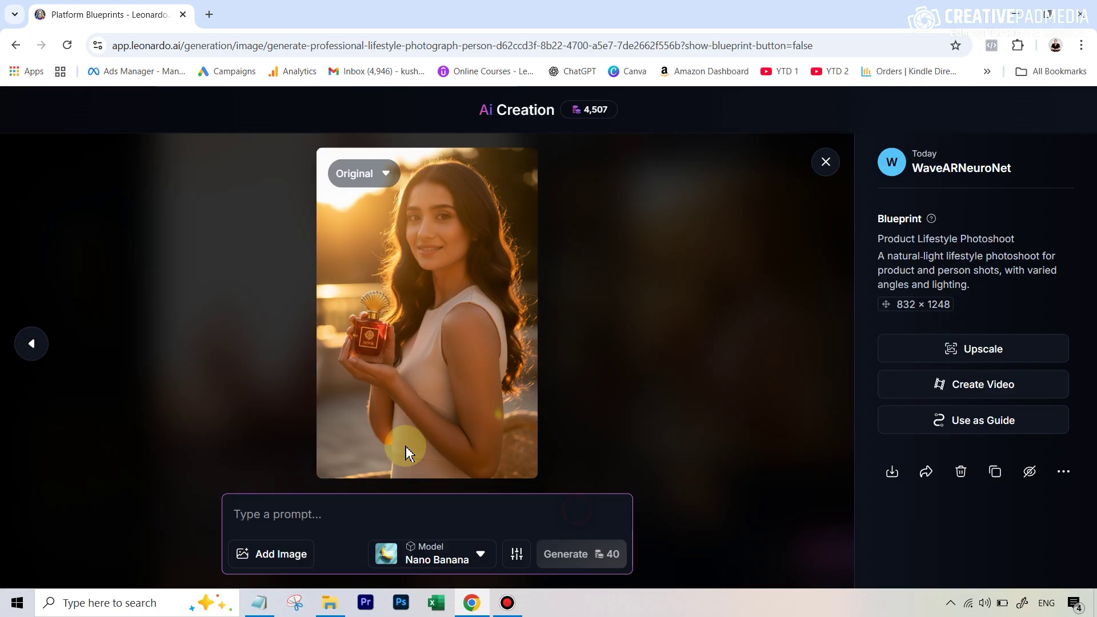
click(278, 514)
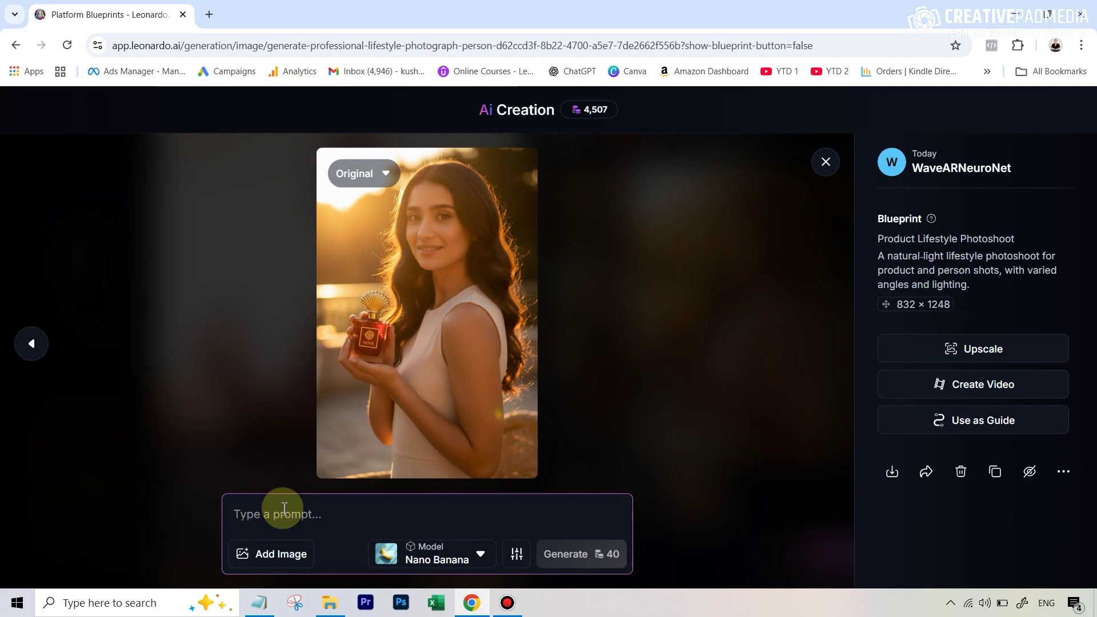
text(change her dress to black)
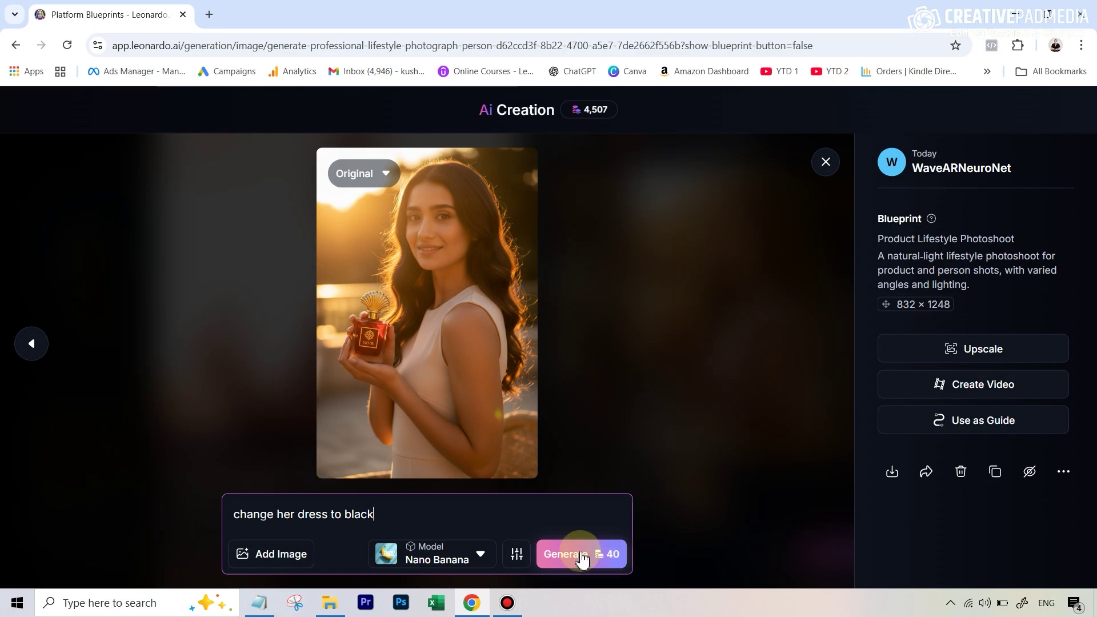
click(582, 557)
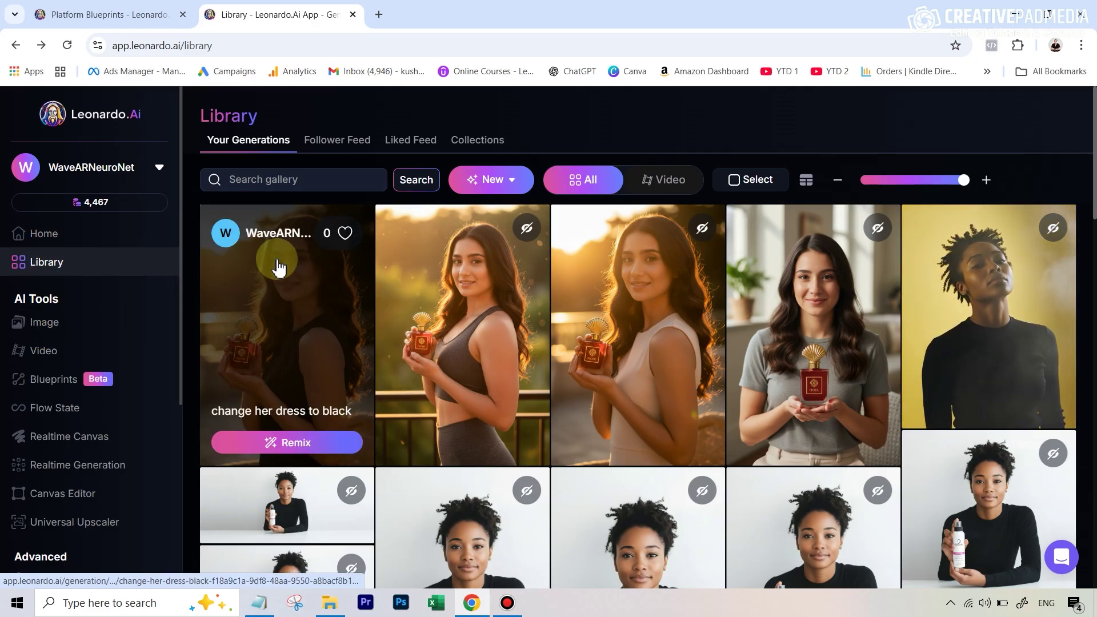
Return to the Platform Blueprints tab showing the three Product Lifestyle Photoshoot images
mouse_move(260, 288)
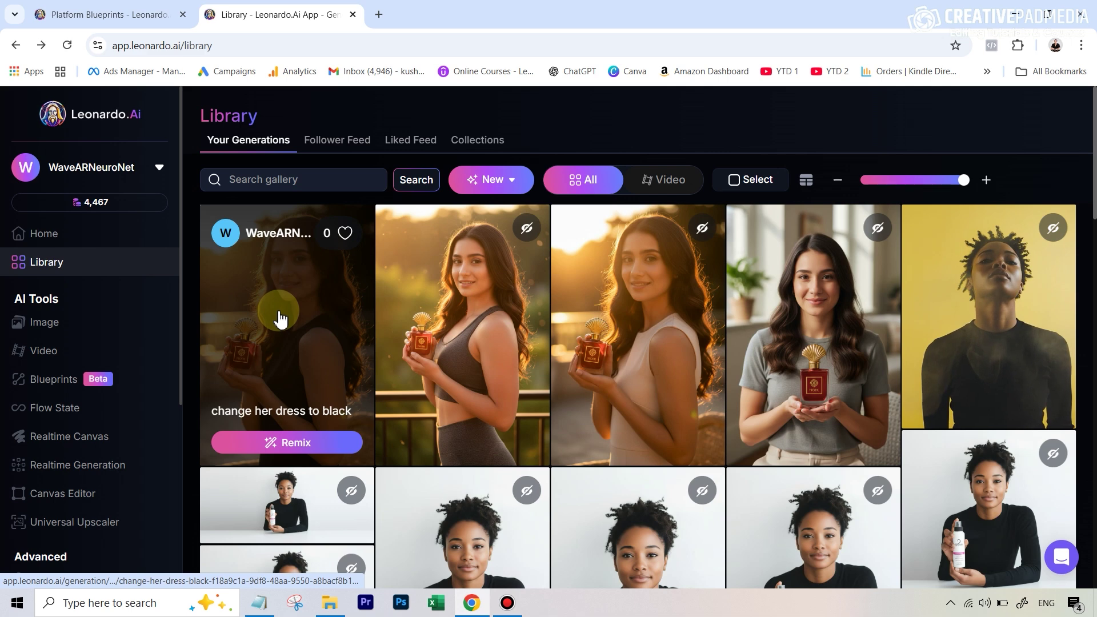
click(105, 18)
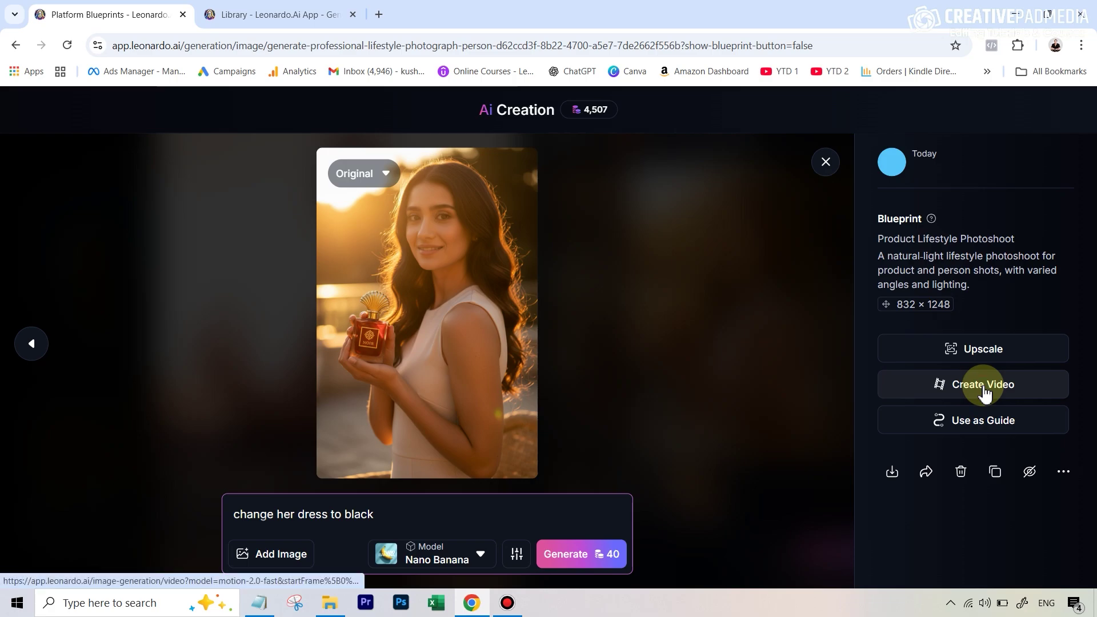
Start creating a video from the NOIR perfume portrait
click(984, 393)
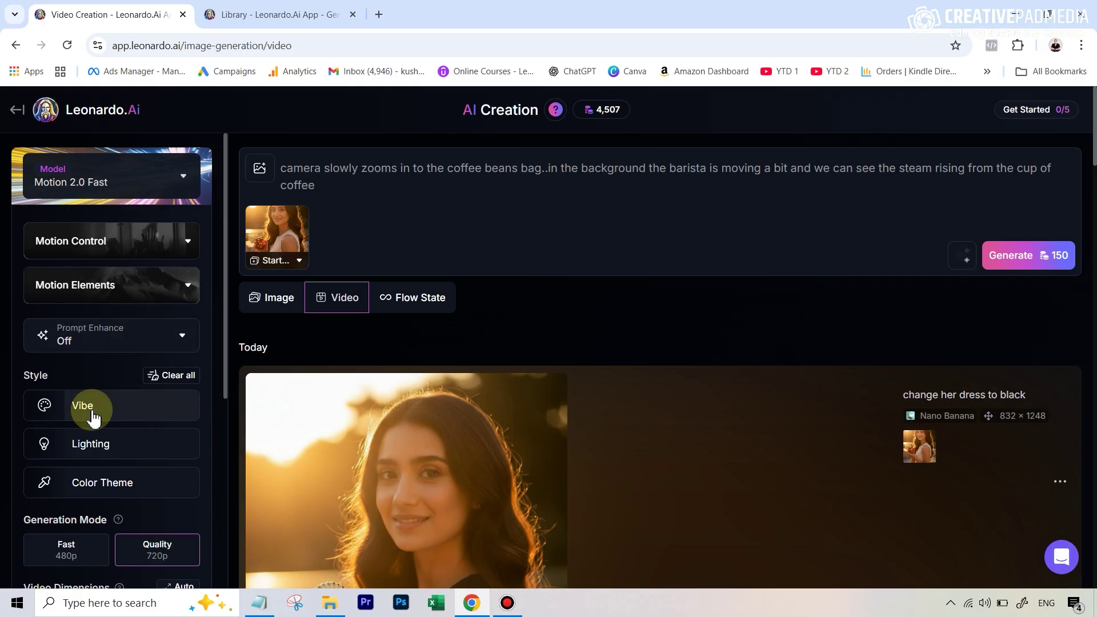
scroll(90, 416, down, 3)
scroll(90, 416, up, 3)
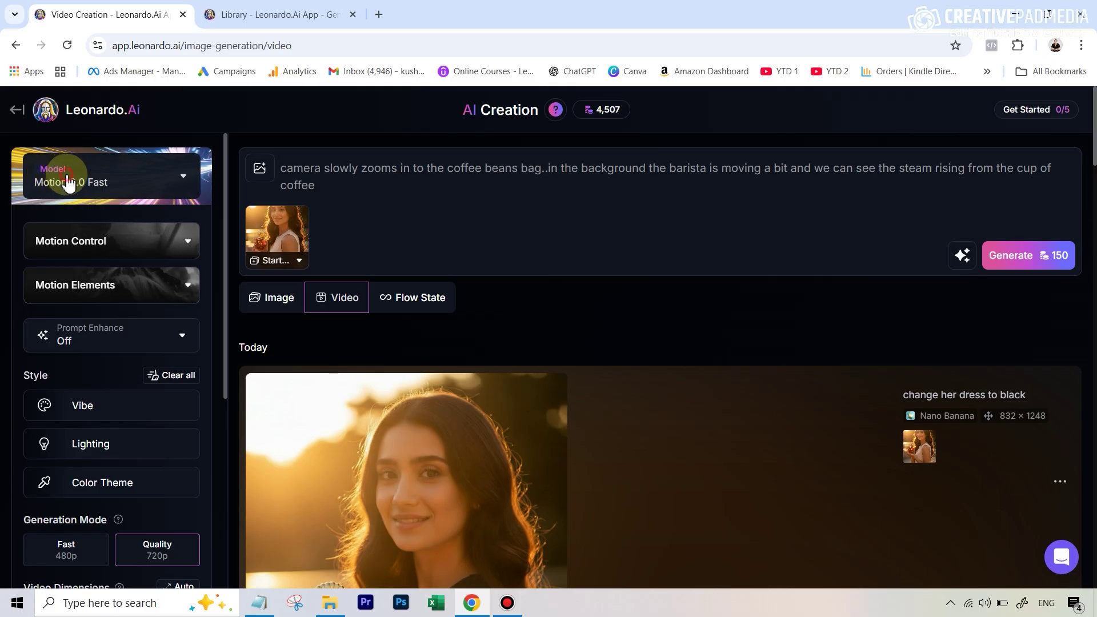
Set the video model to Kling 2.1 Pro and select the leftover coffee prompt text
click(68, 183)
scroll(467, 391, down, 3)
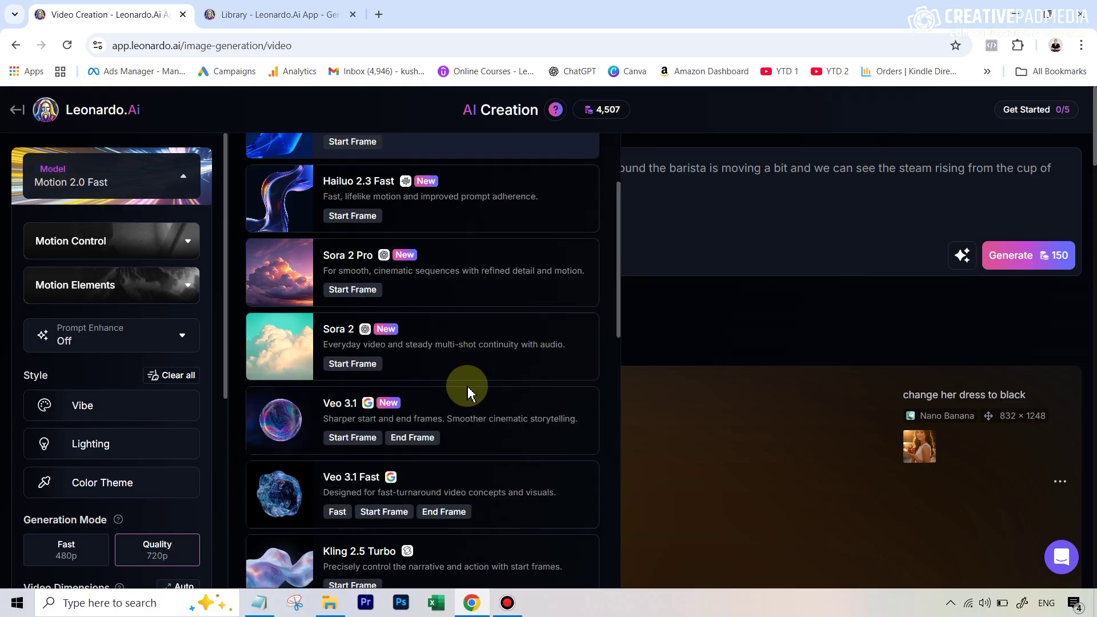
scroll(467, 391, down, 2)
scroll(458, 428, down, 7)
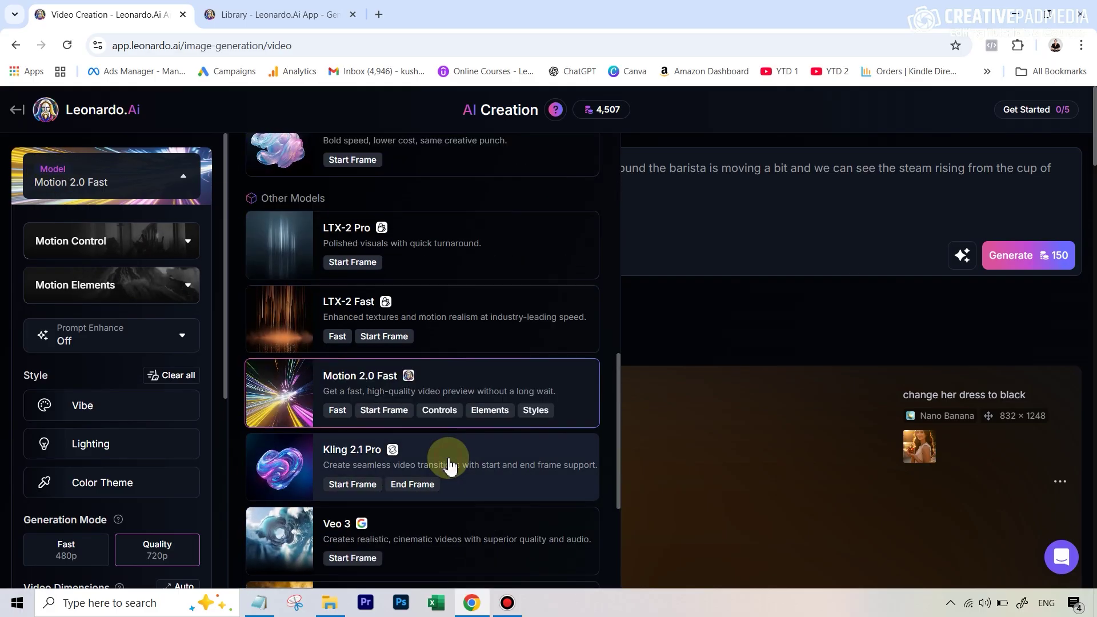
click(448, 460)
click(74, 297)
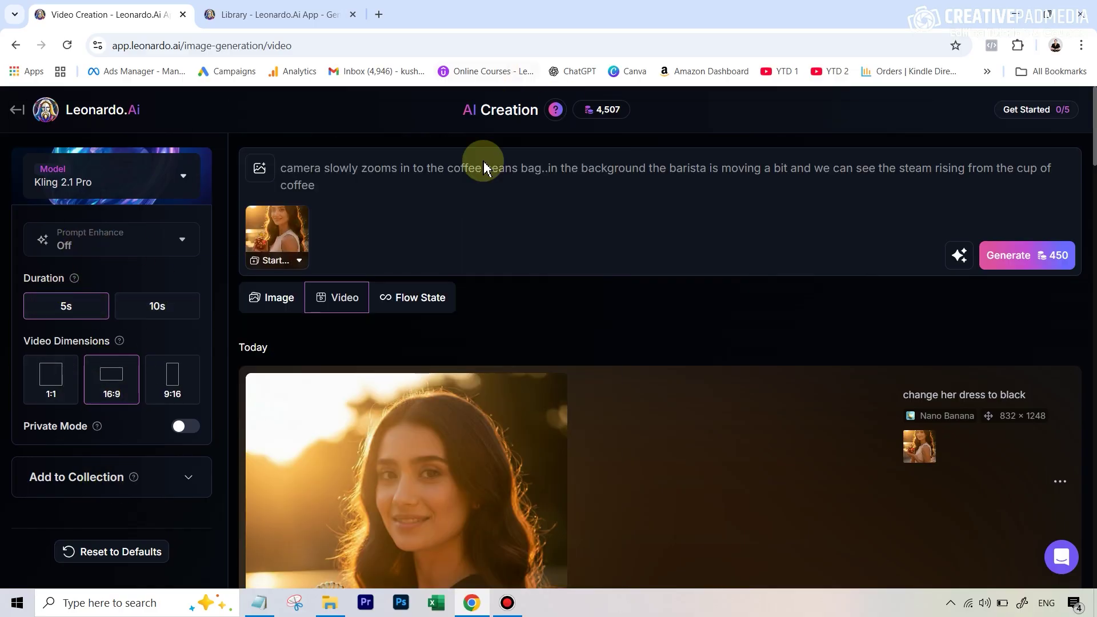
click(472, 179)
key(ctrl+a)
Delete the leftover coffee prompt from the video prompt box
key(BackSpace)
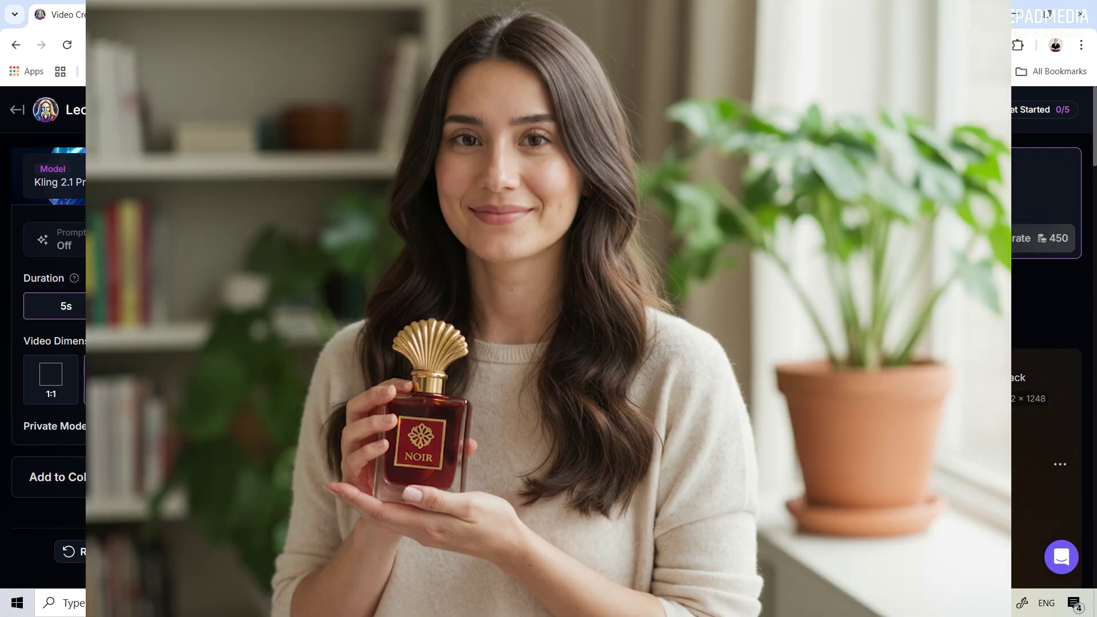
scroll(1045, 238, down, 3)
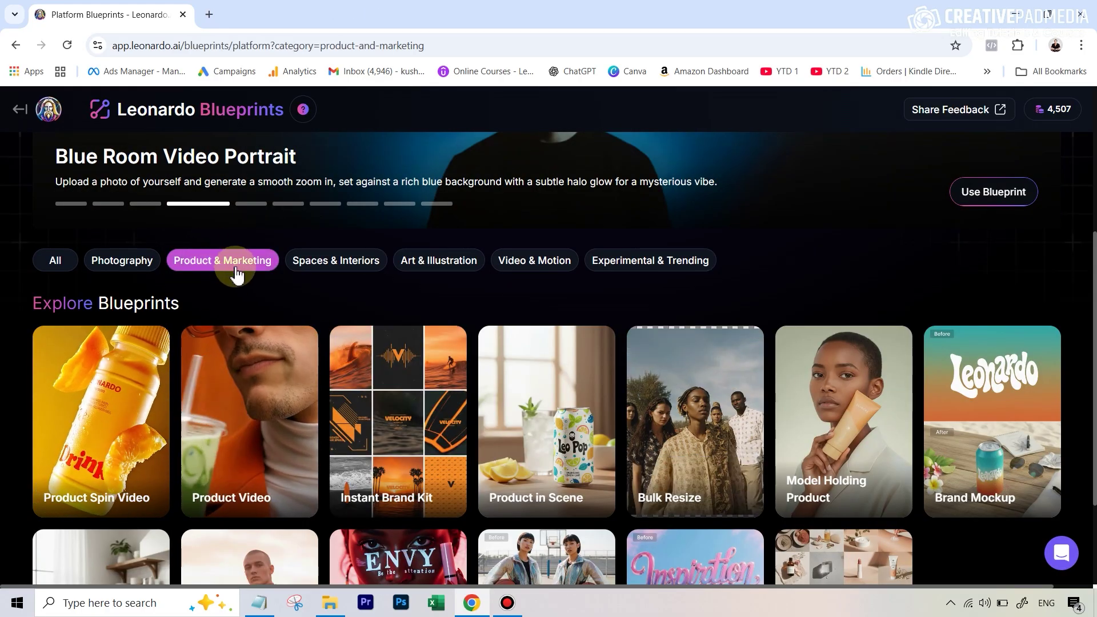
scroll(706, 300, down, 3)
mouse_move(709, 303)
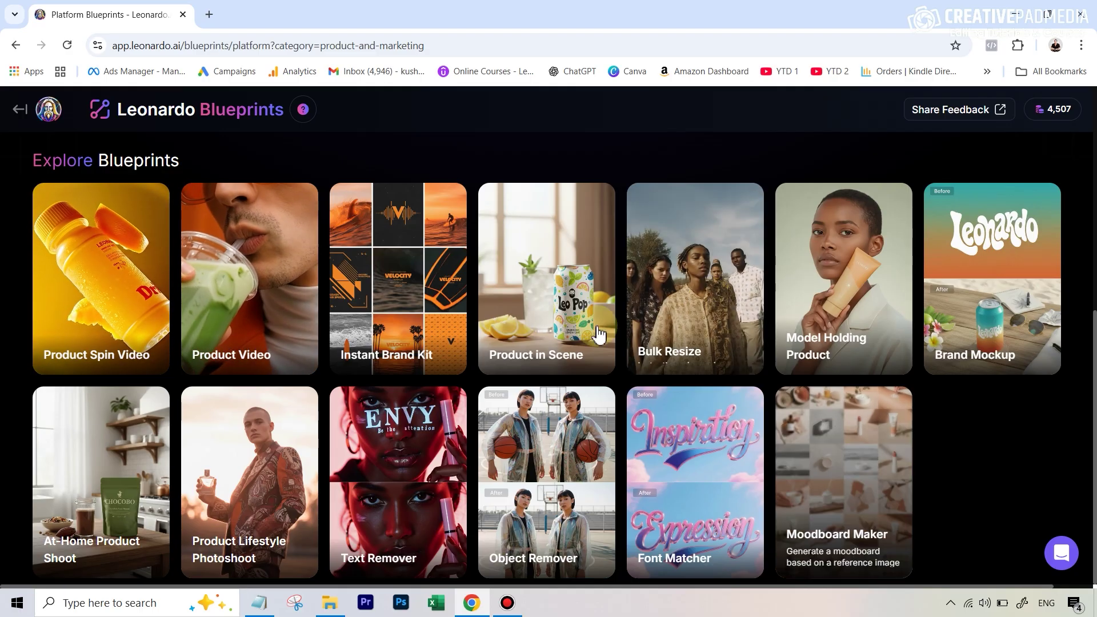
mouse_move(600, 349)
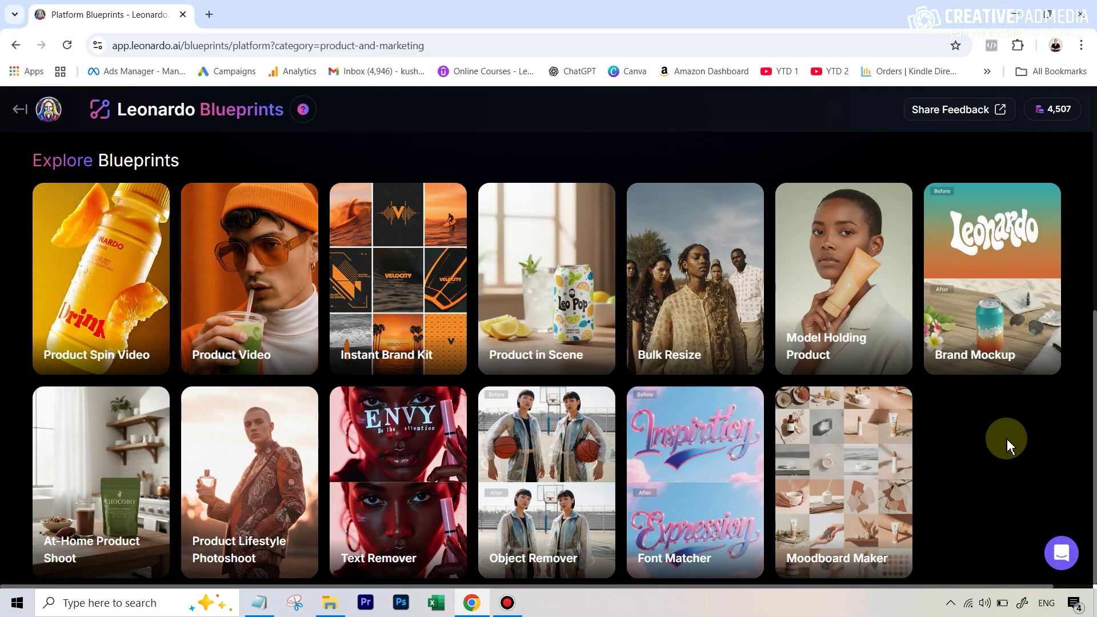
mouse_move(558, 285)
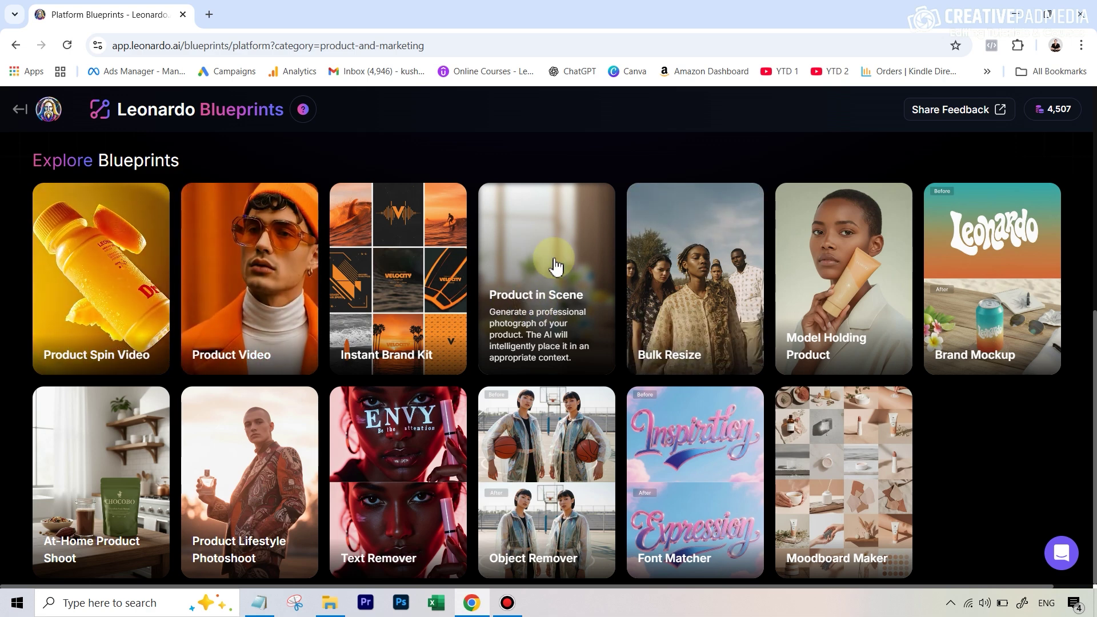
click(565, 275)
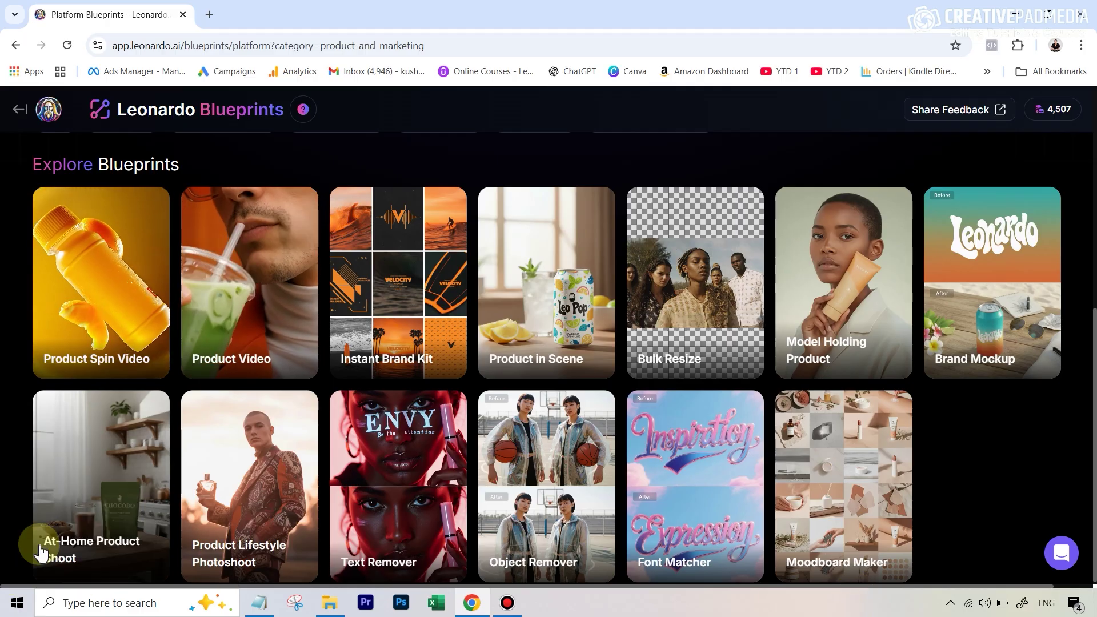
click(94, 501)
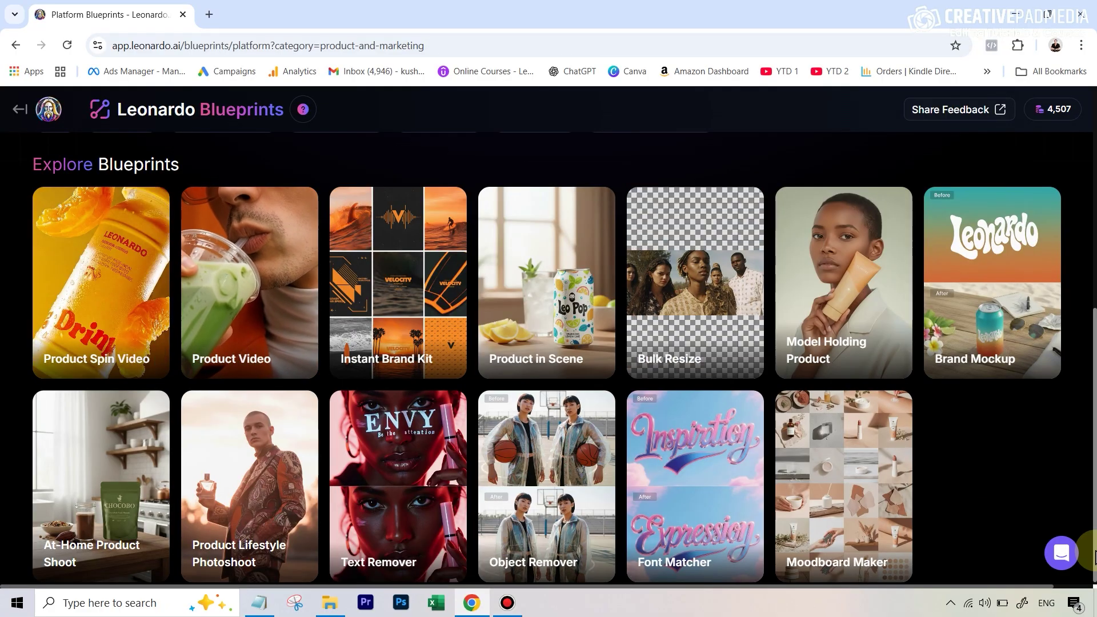
click(846, 338)
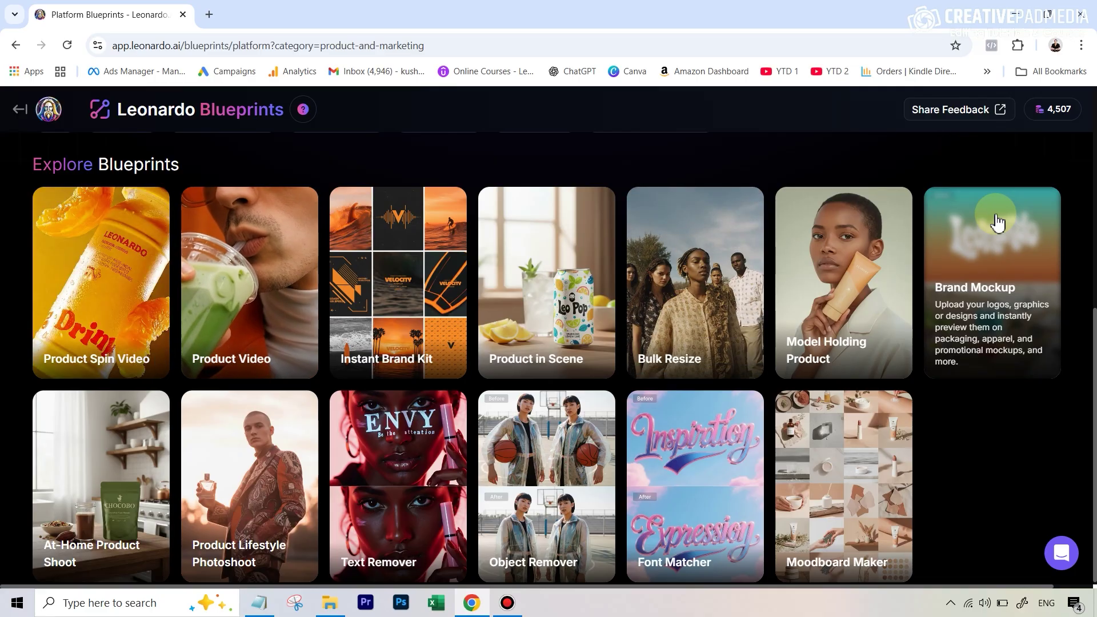
Upload the Smacking Burgers logo into Brand Mockup and move to Step 2's placement prompt
mouse_move(1016, 252)
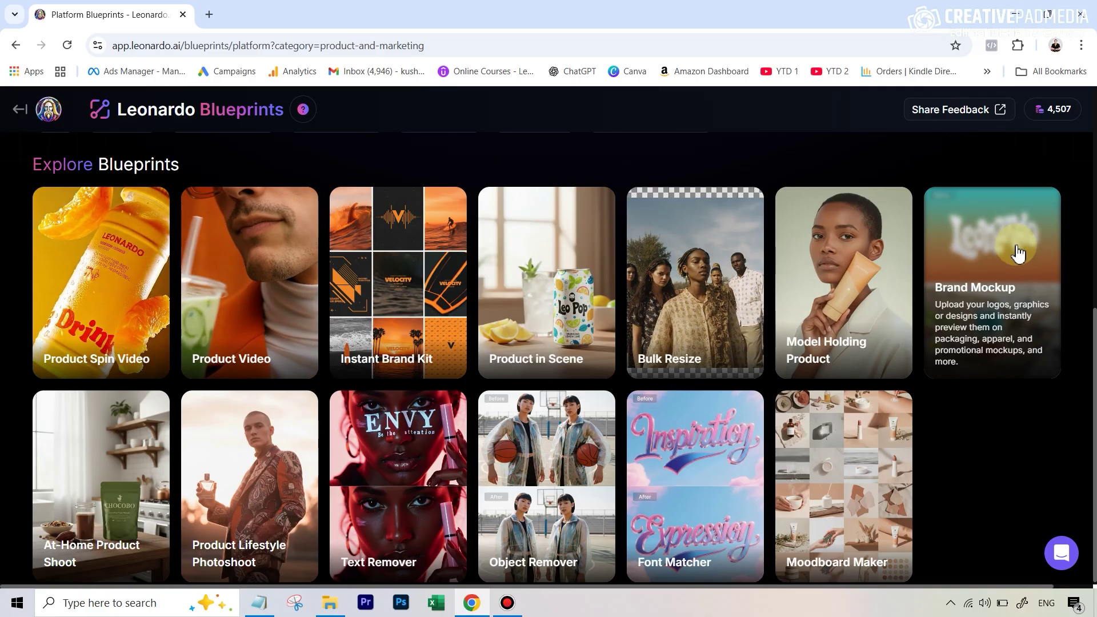
click(986, 236)
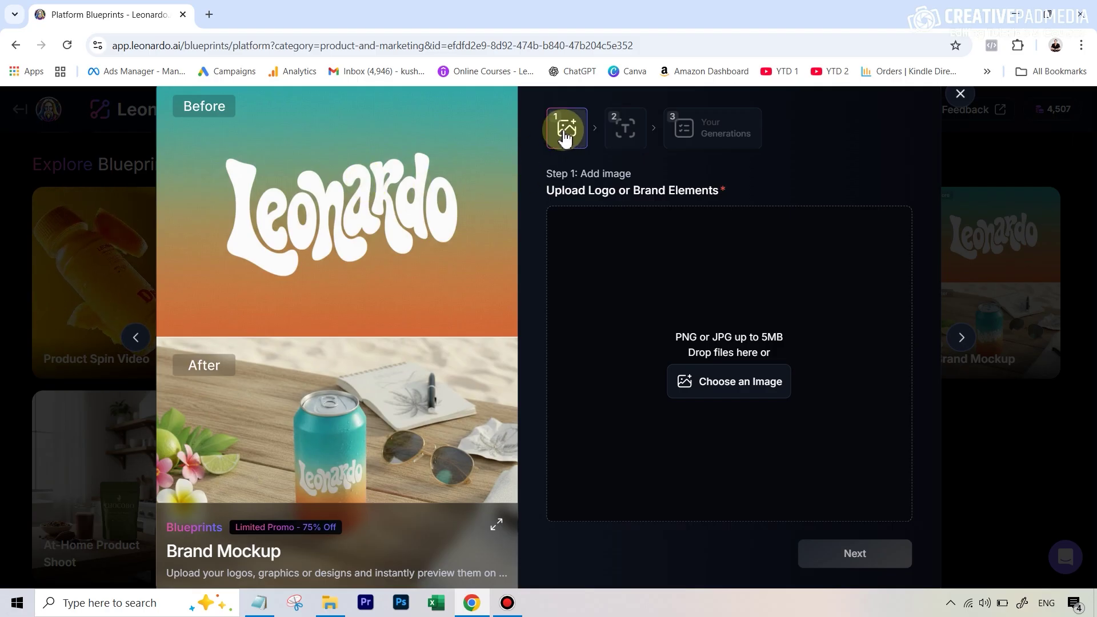
click(736, 388)
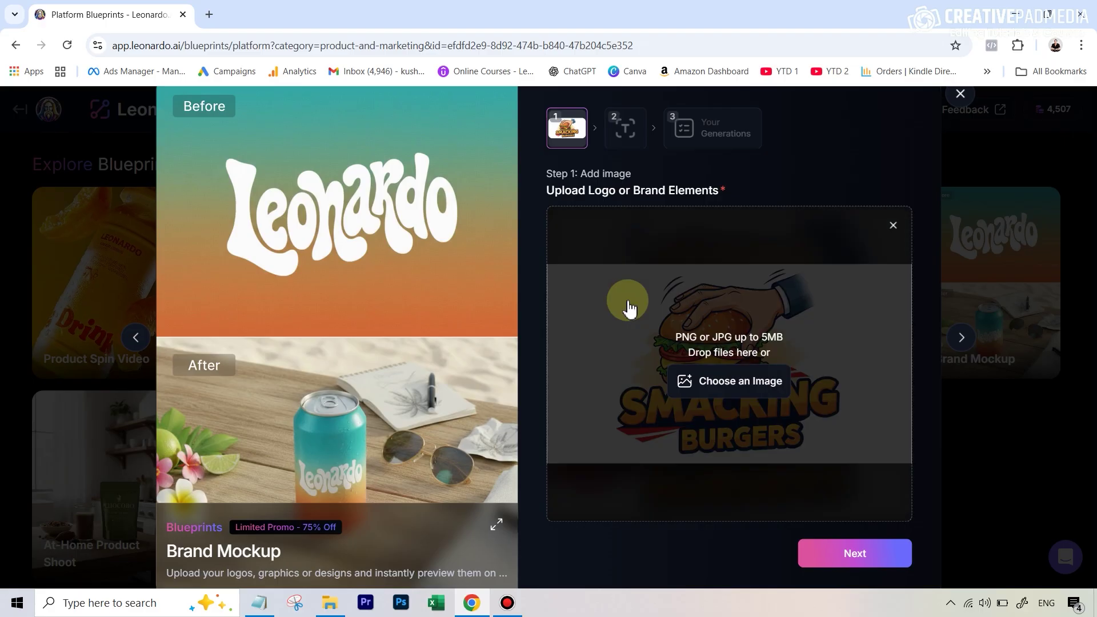
click(844, 553)
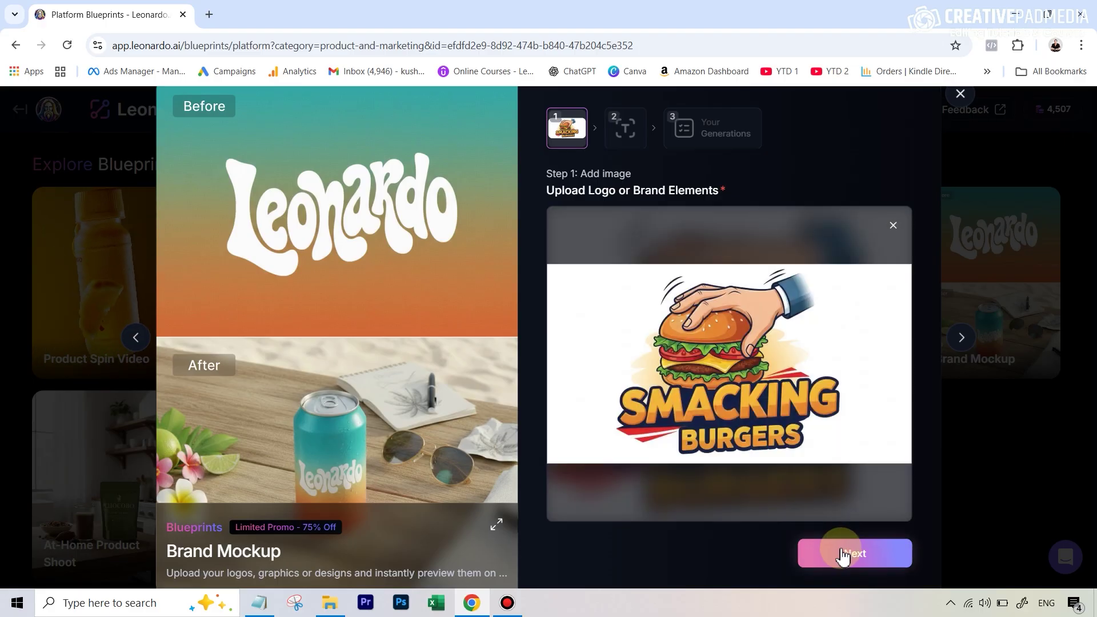
click(602, 315)
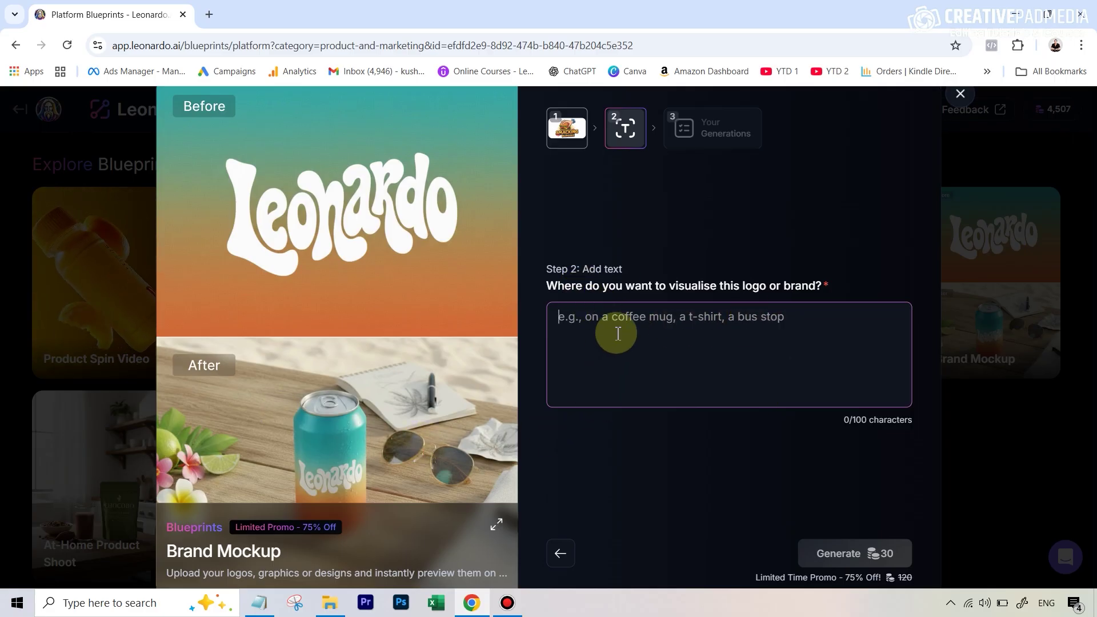
Enter "tee shirt, cap and sweatshirt" as the placement and open the first 1408 × 736 mockup
text(tee shirt, cap and sweatshirt)
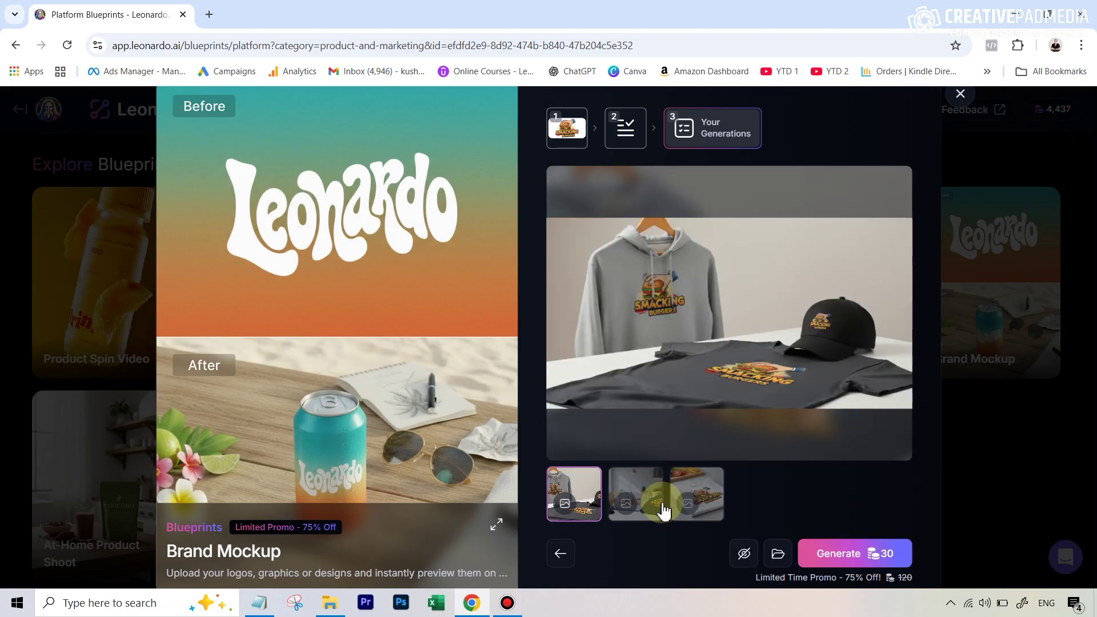
click(677, 328)
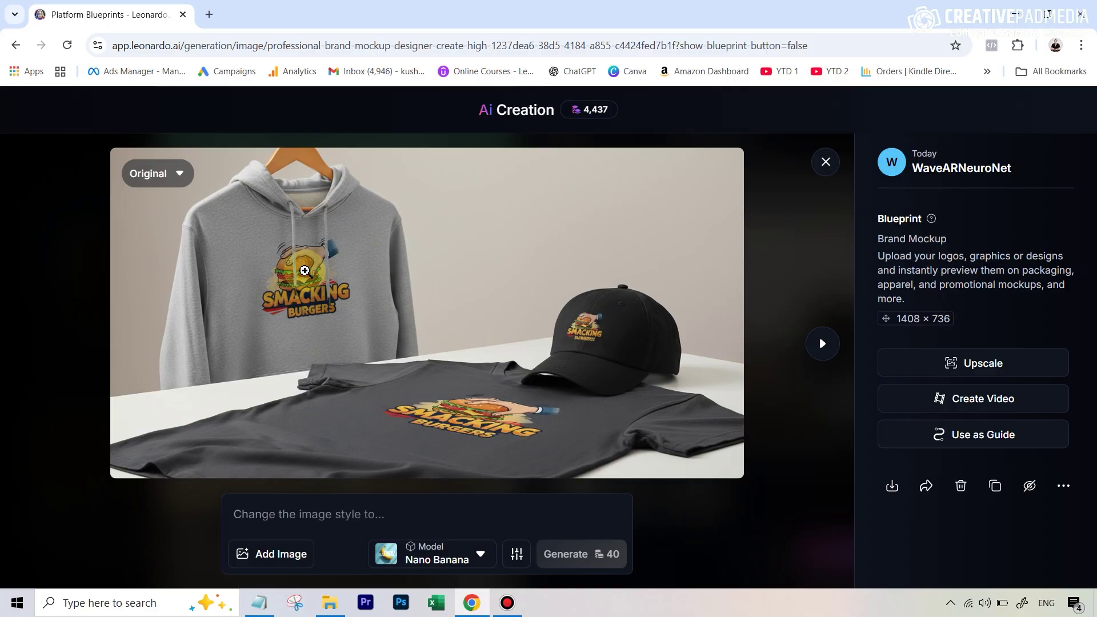
Browse the other Smacking Burgers mockups, including the white T-shirt, then close the viewer
click(834, 352)
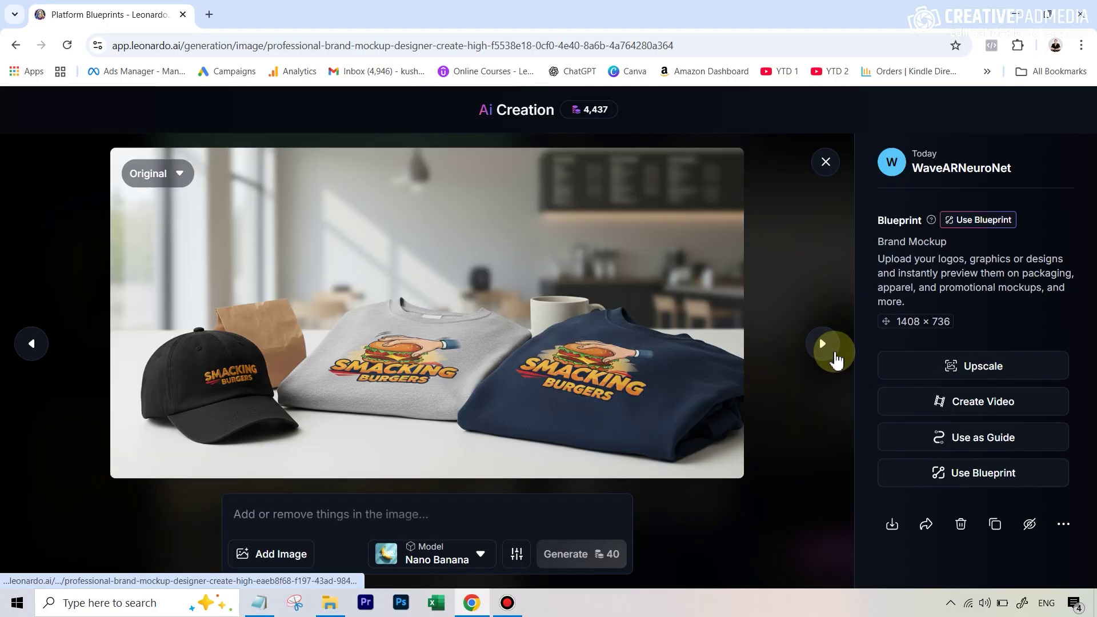
click(837, 355)
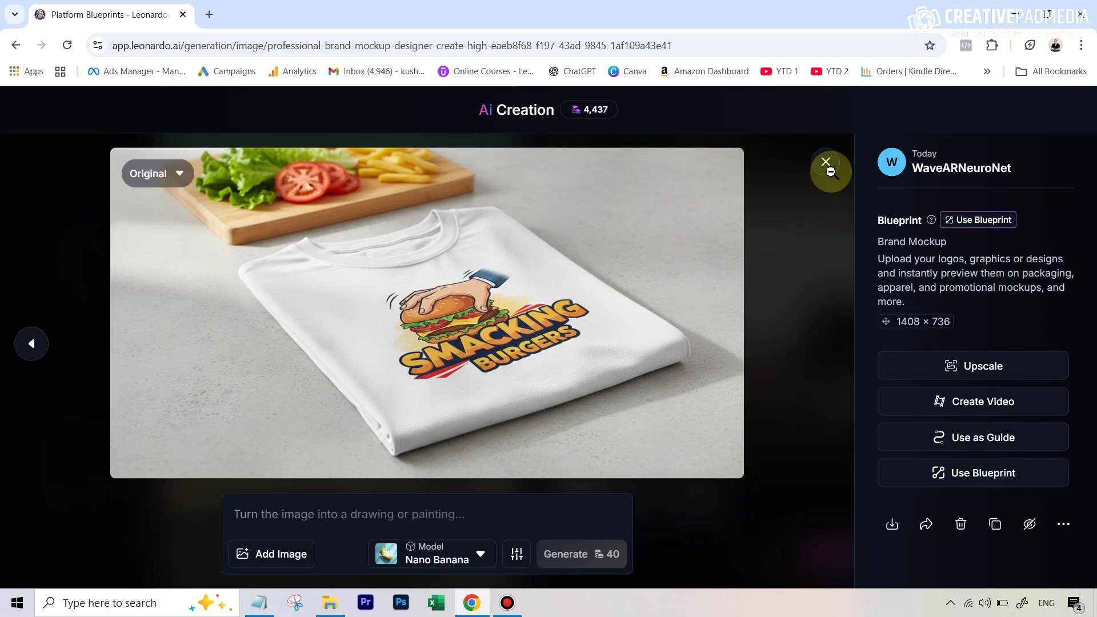
click(825, 163)
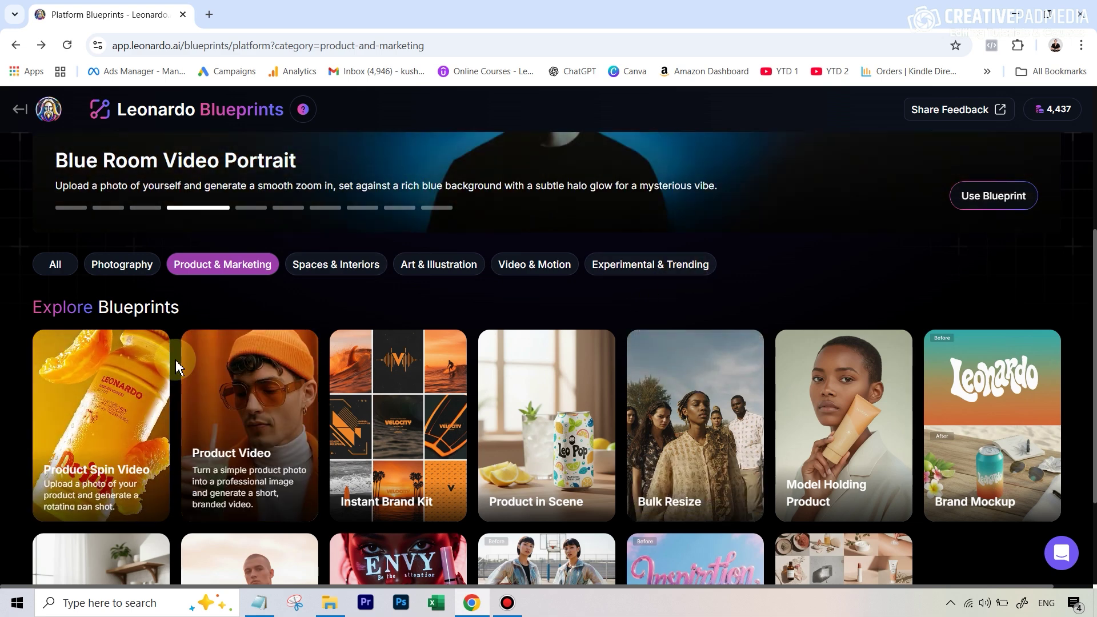
click(133, 394)
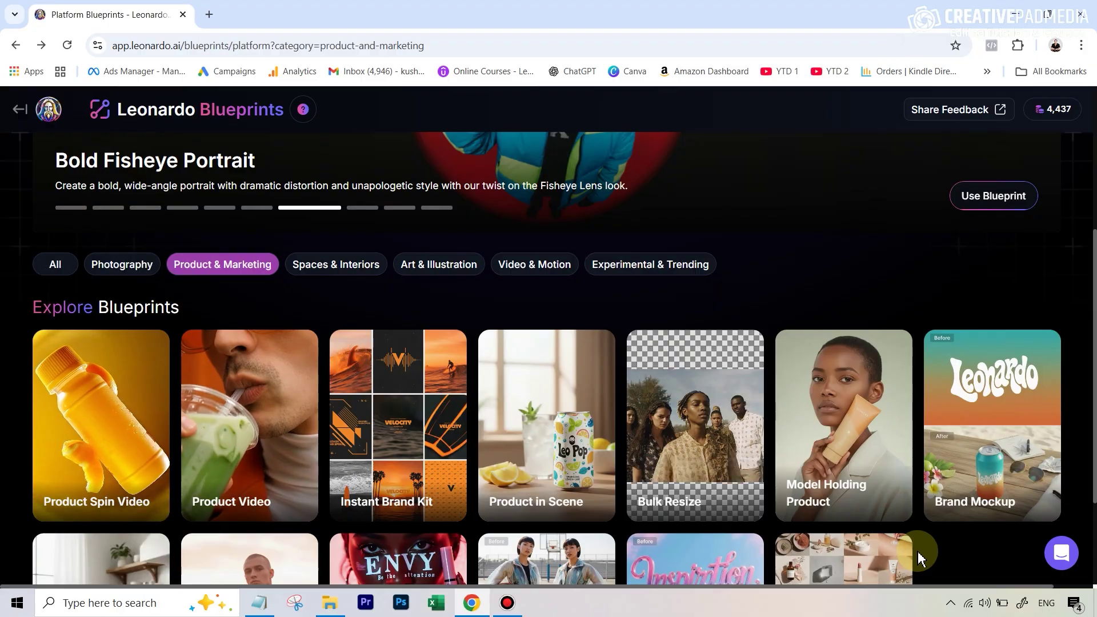
click(265, 480)
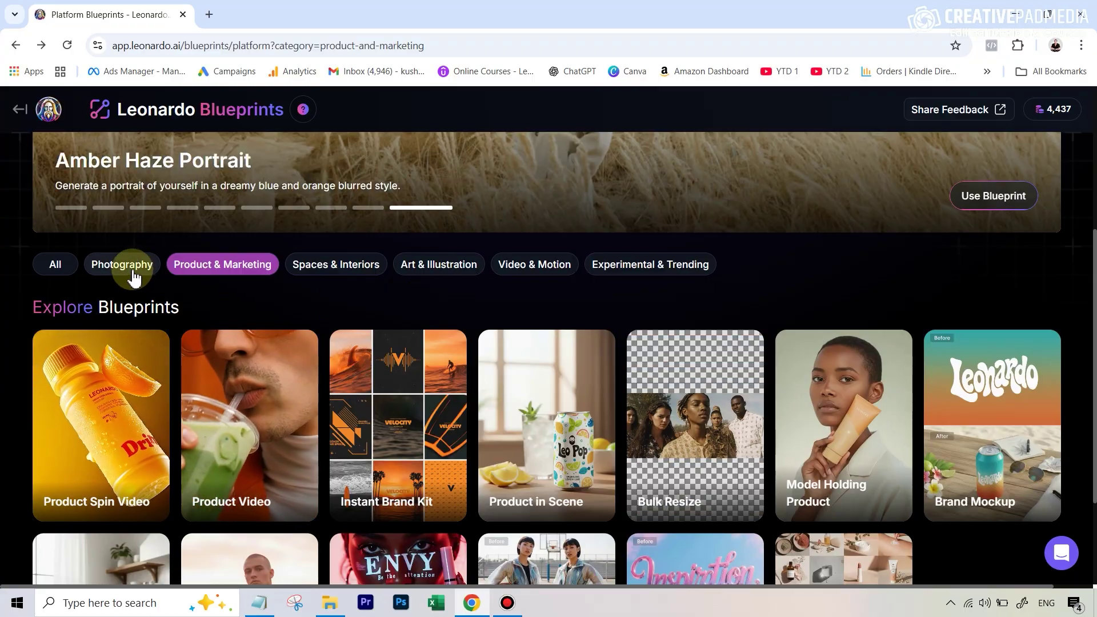
Scroll the Photography blueprints and open the Magazine Editorial Portrait card
scroll(783, 331, down, 3)
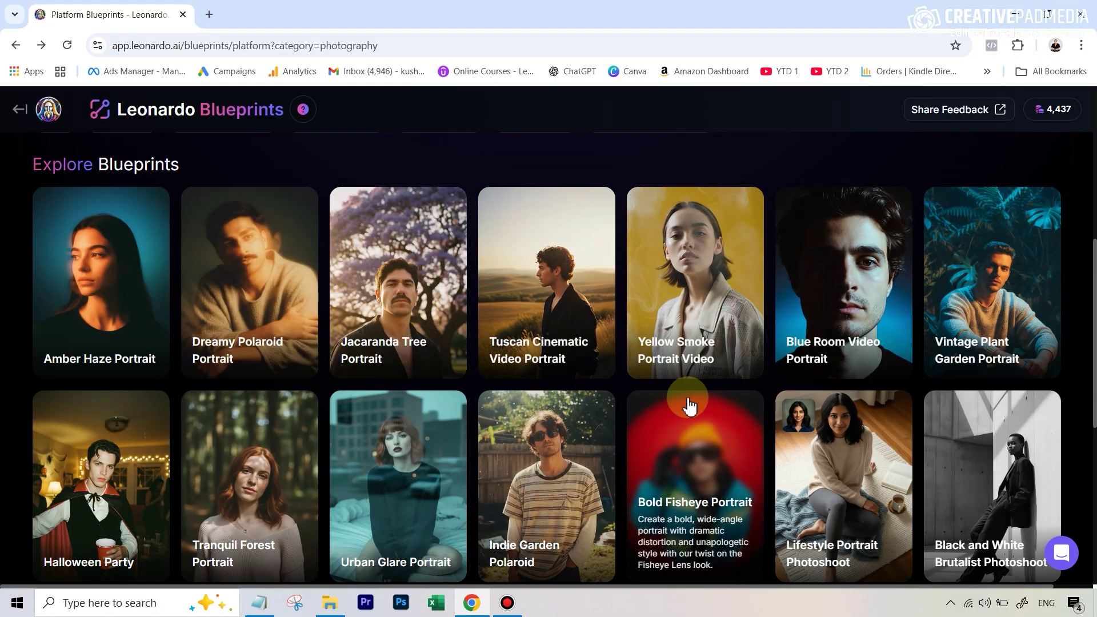
scroll(690, 406, down, 3)
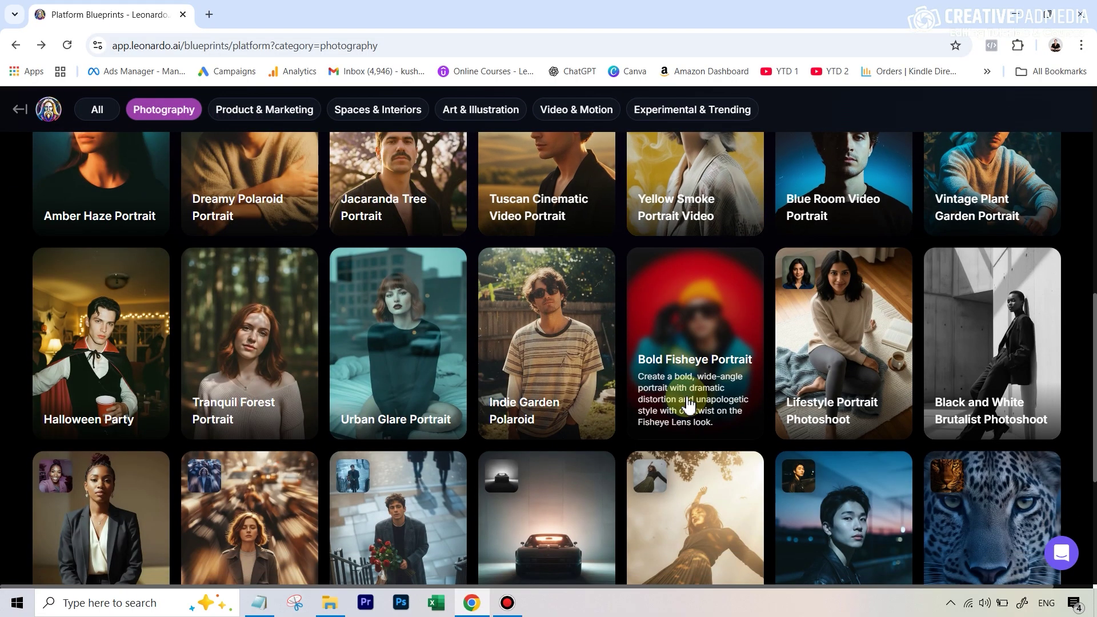
scroll(690, 405, down, 3)
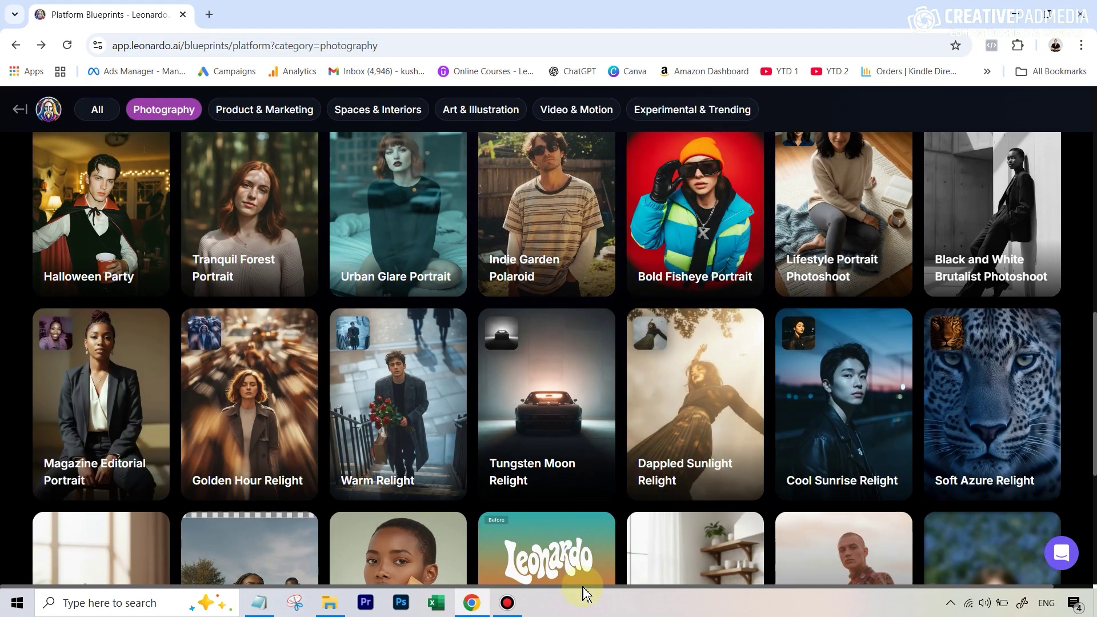
click(119, 393)
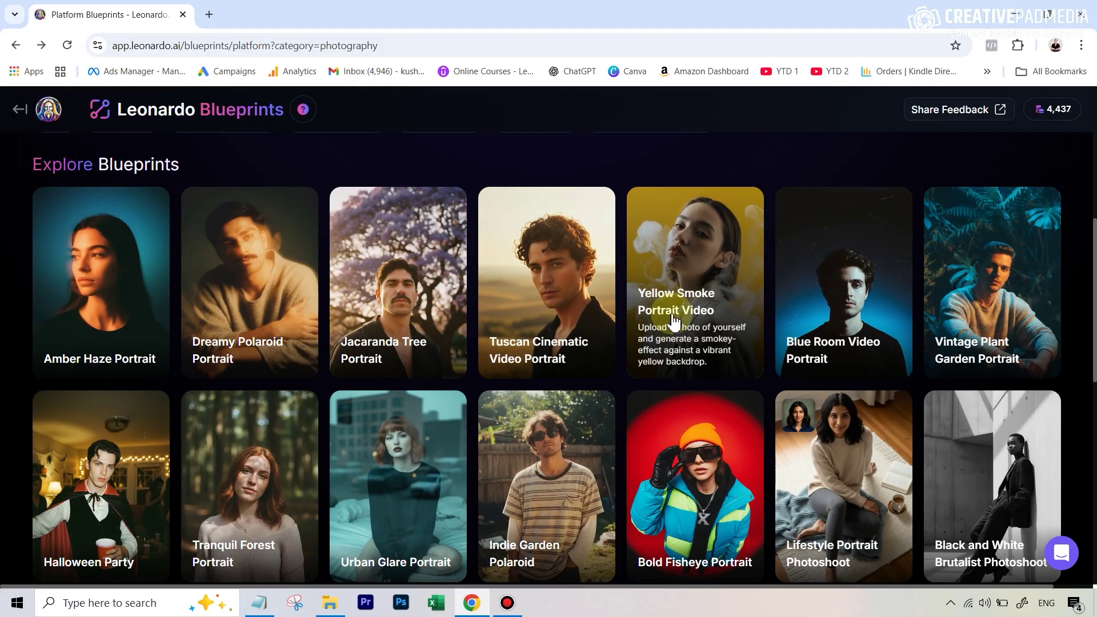
click(689, 315)
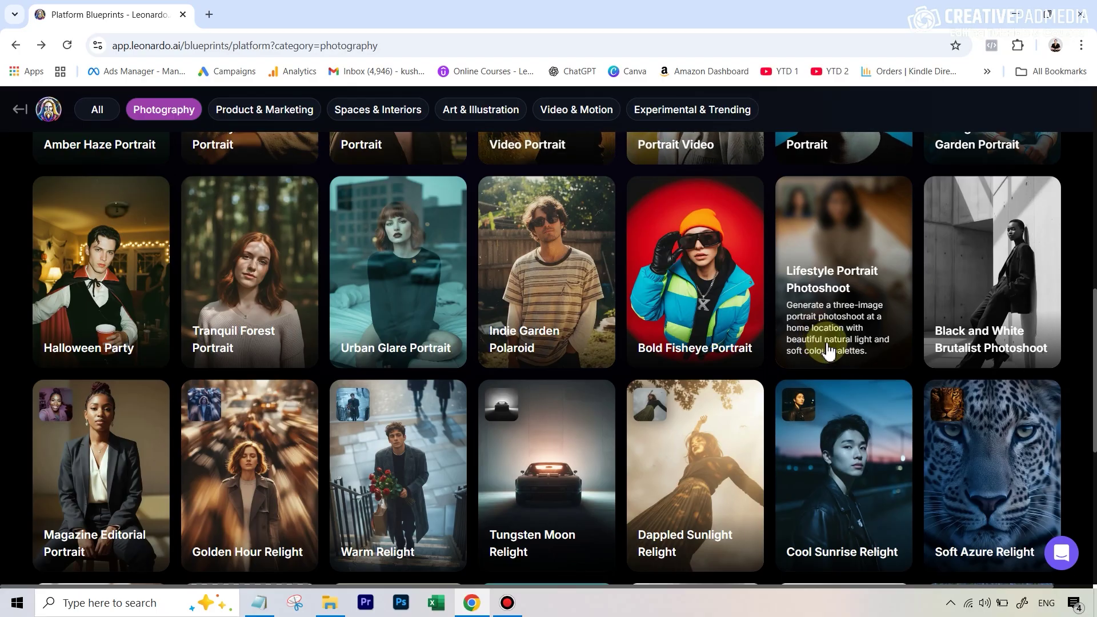
click(844, 286)
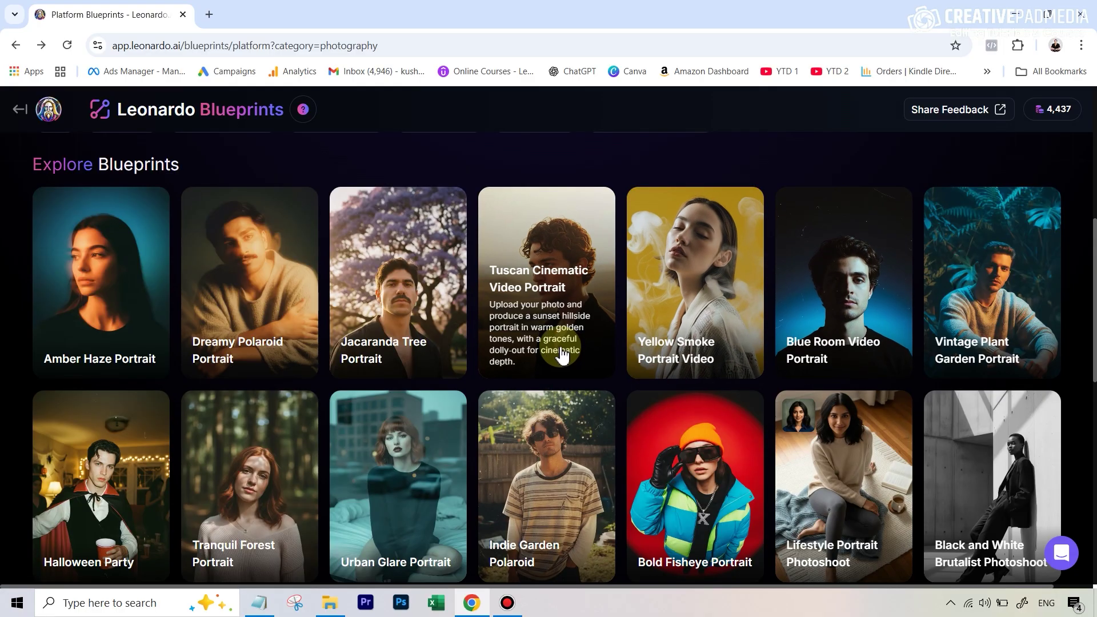
click(537, 323)
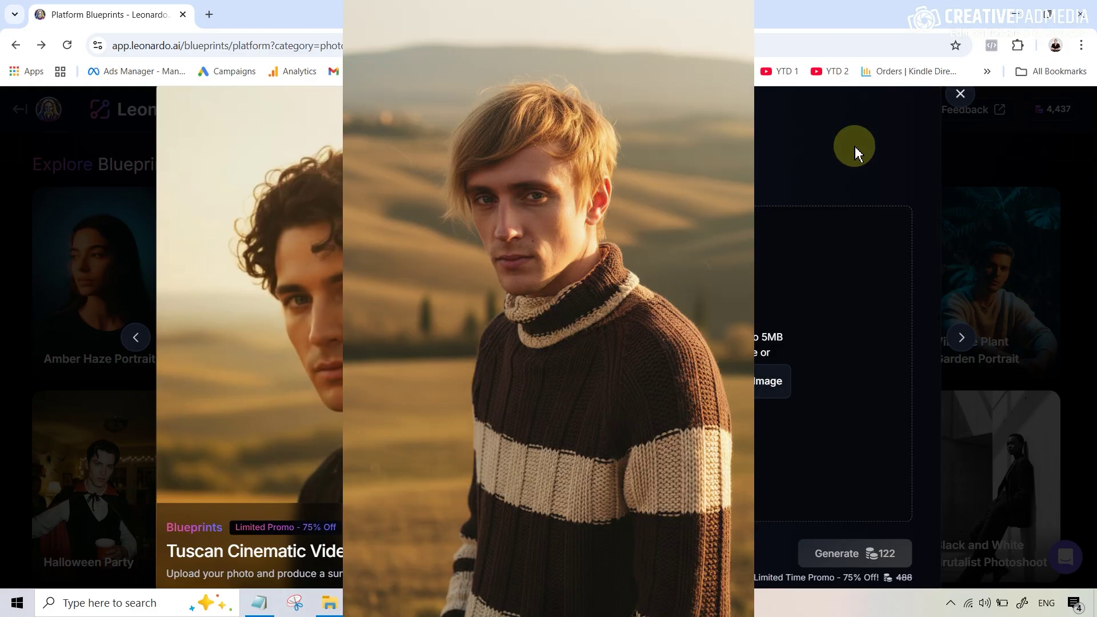
click(962, 94)
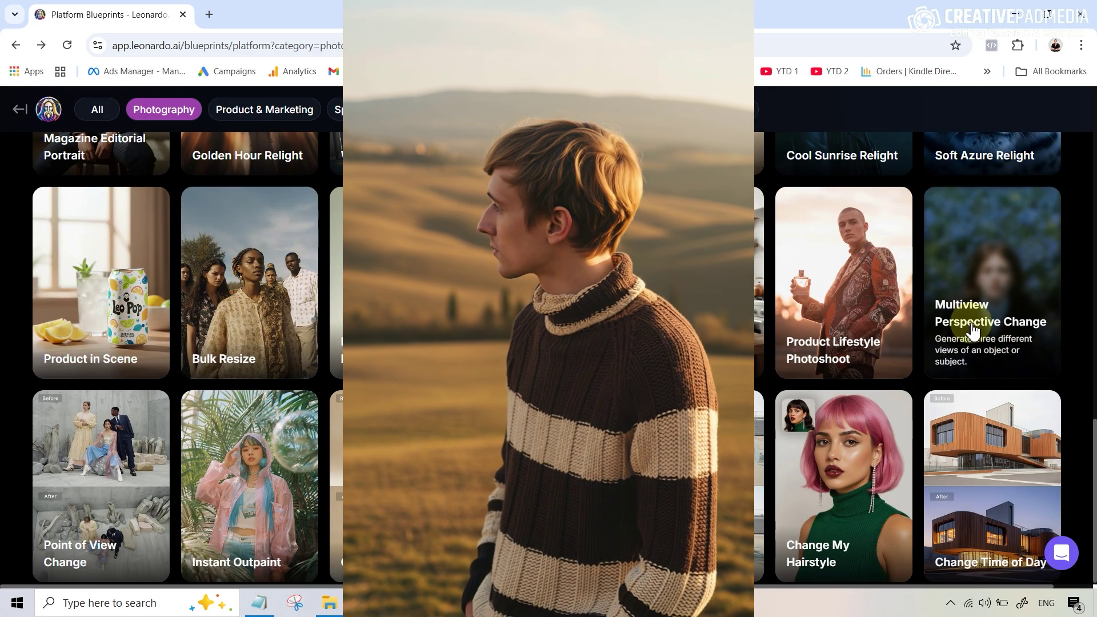
click(1005, 337)
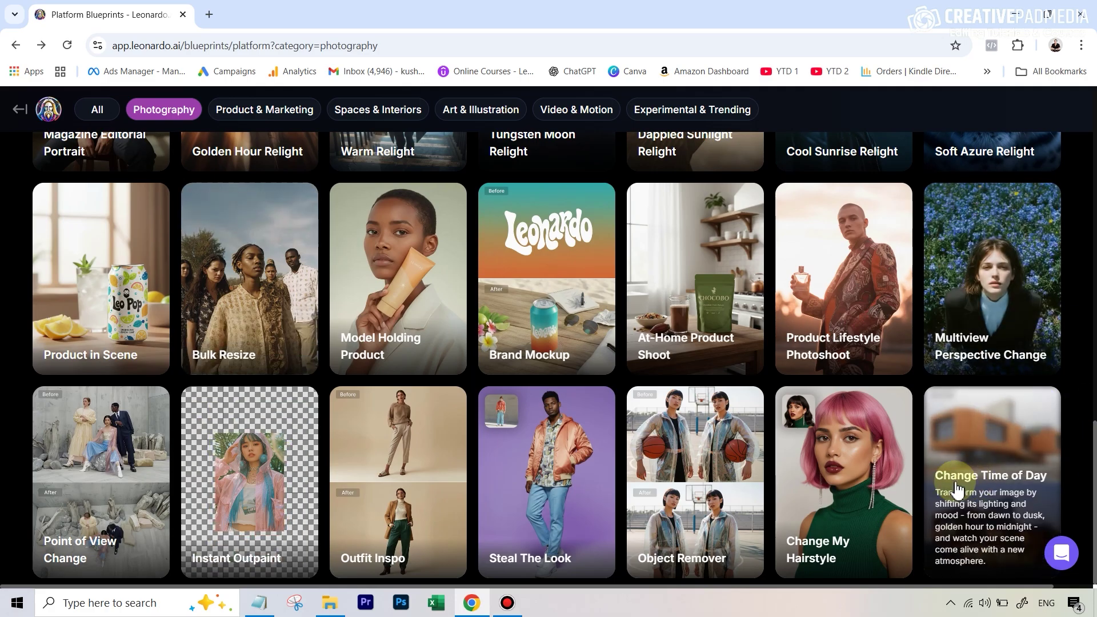
Open the Point of View Change blueprint and supply the knight photo as its image
scroll(966, 486, up, 3)
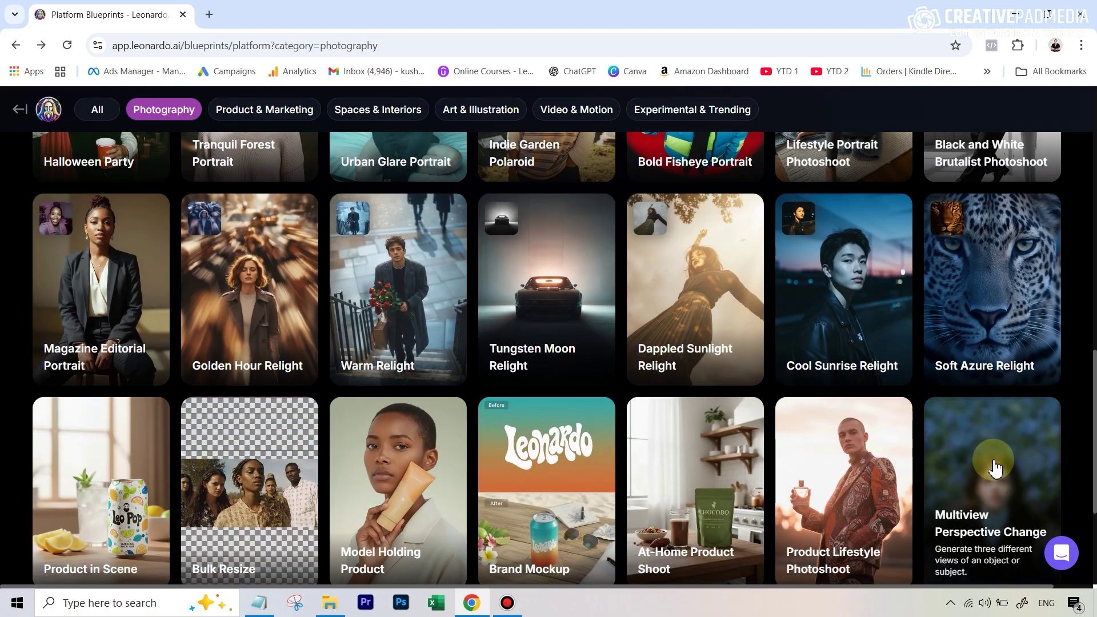
scroll(911, 441, up, 3)
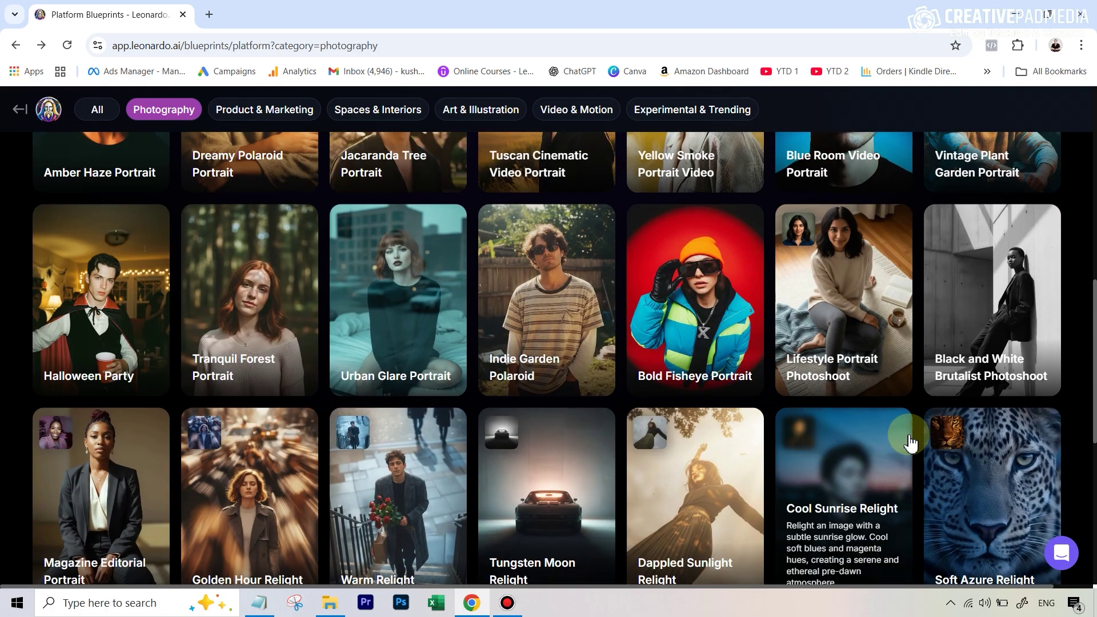
scroll(911, 441, down, 6)
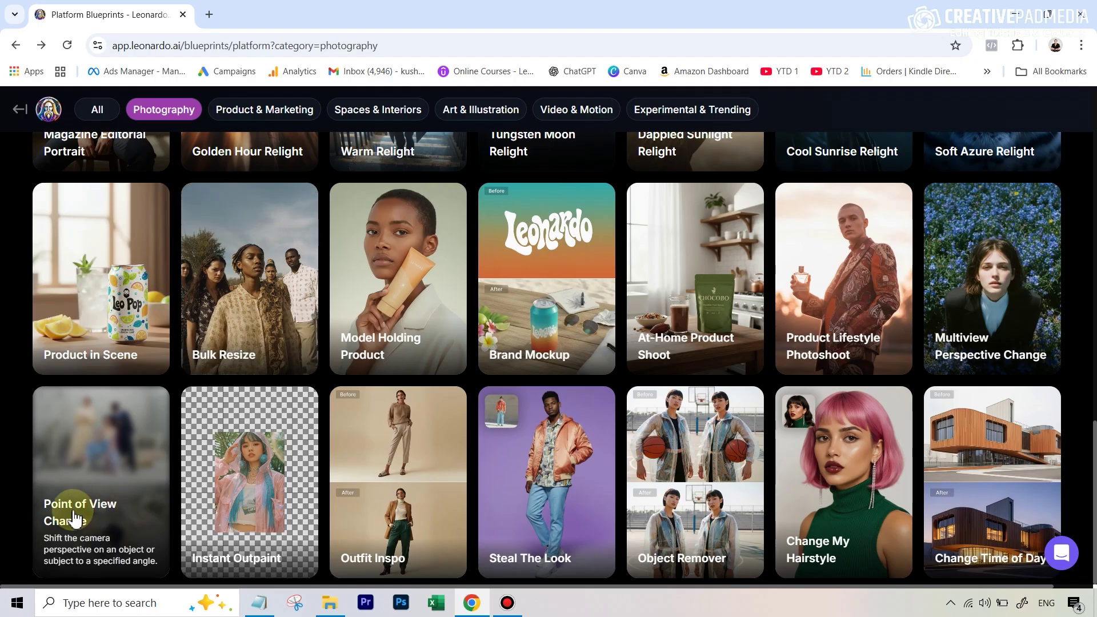
click(83, 517)
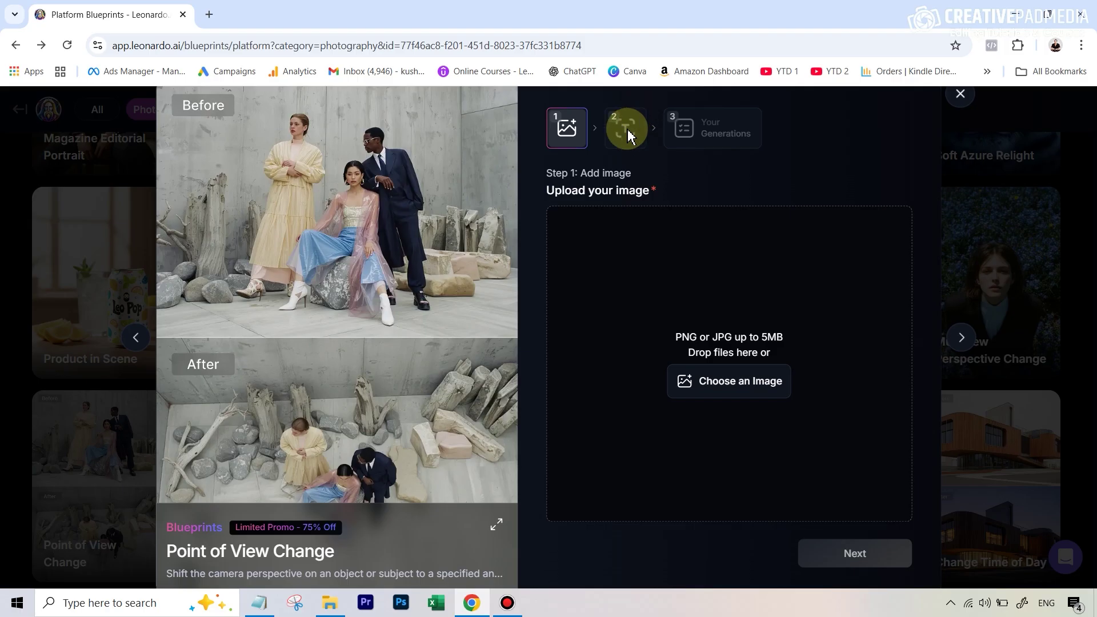
click(741, 391)
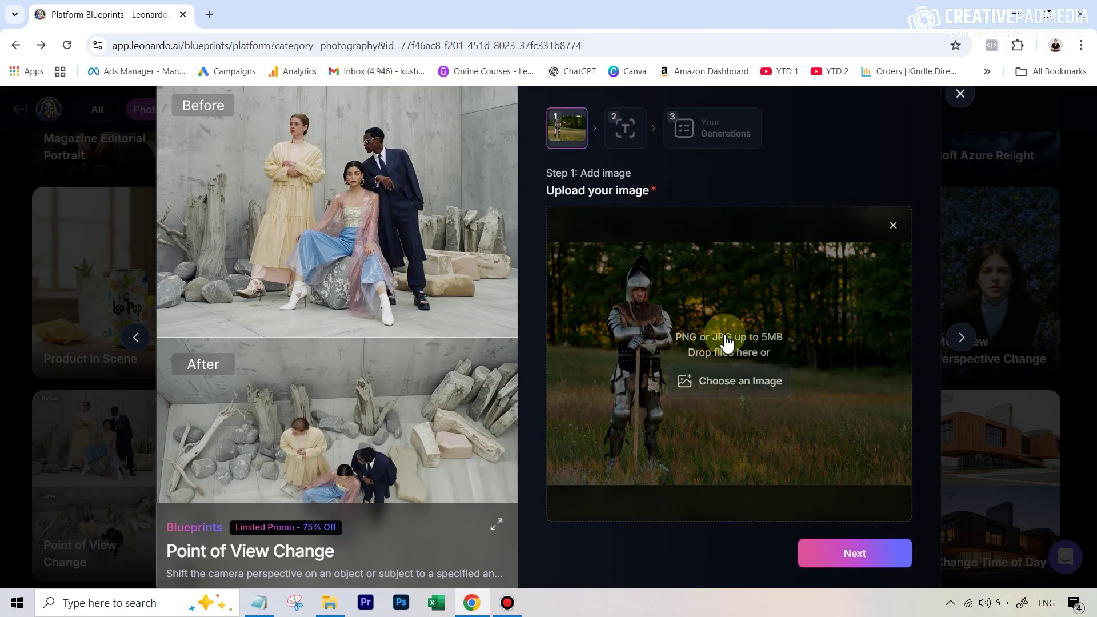
click(877, 566)
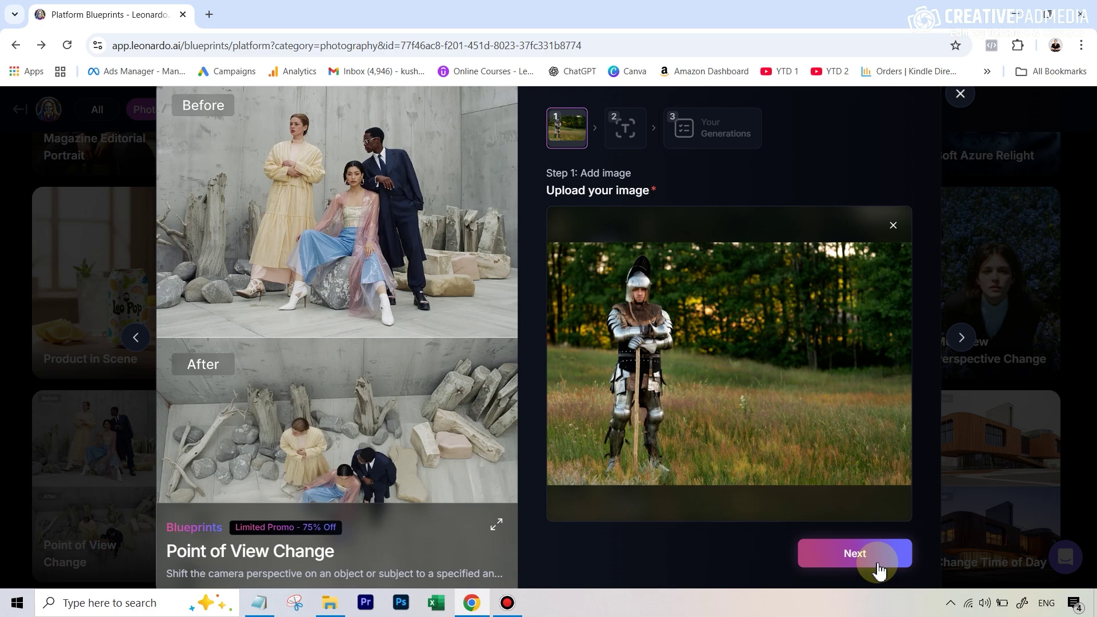
click(878, 570)
Generate the knight 'from behind', compare the three results, and open the rear-view image
click(634, 325)
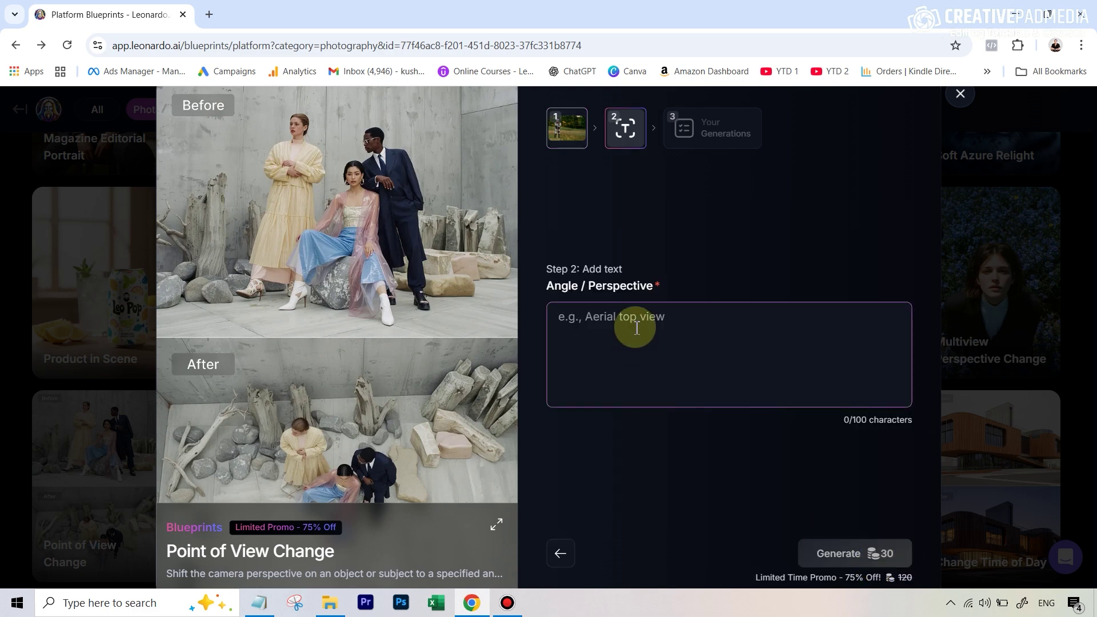
text(from )
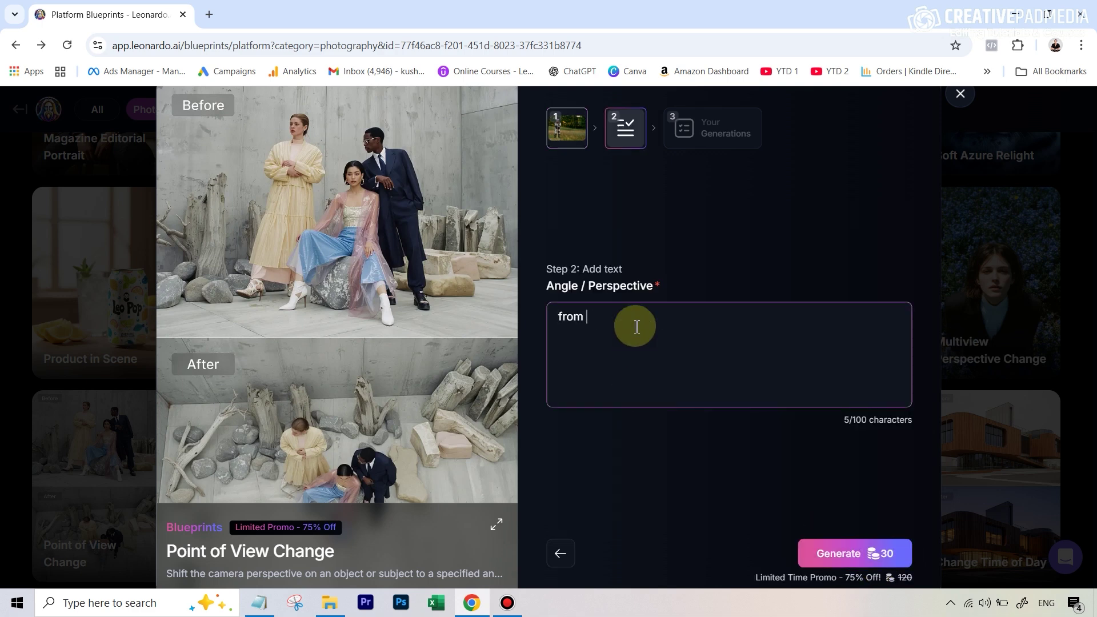
text(behind)
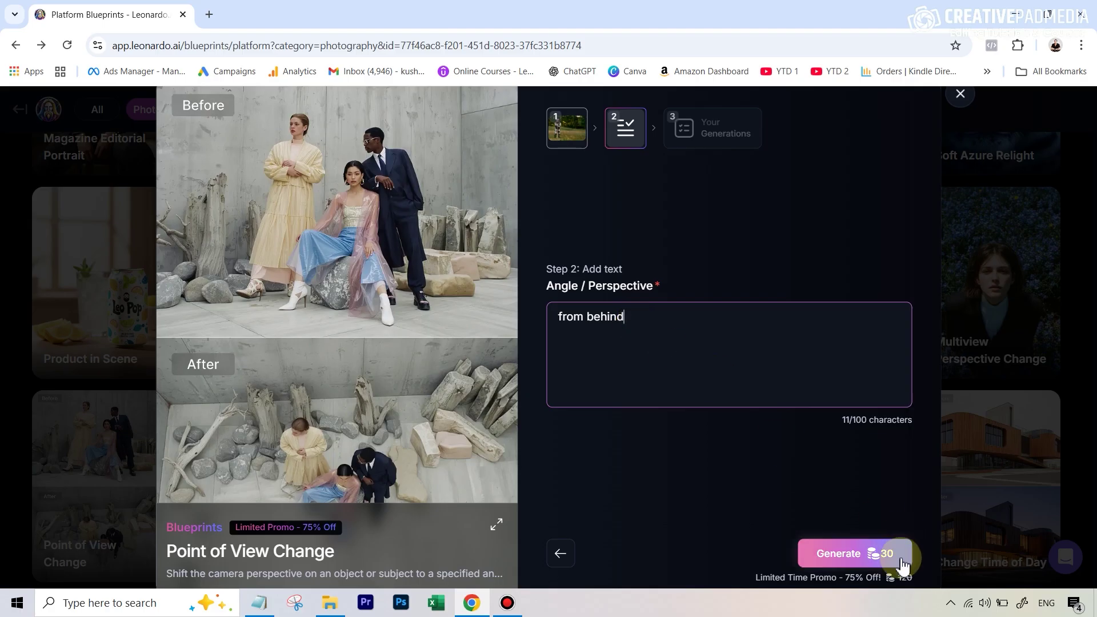
click(833, 558)
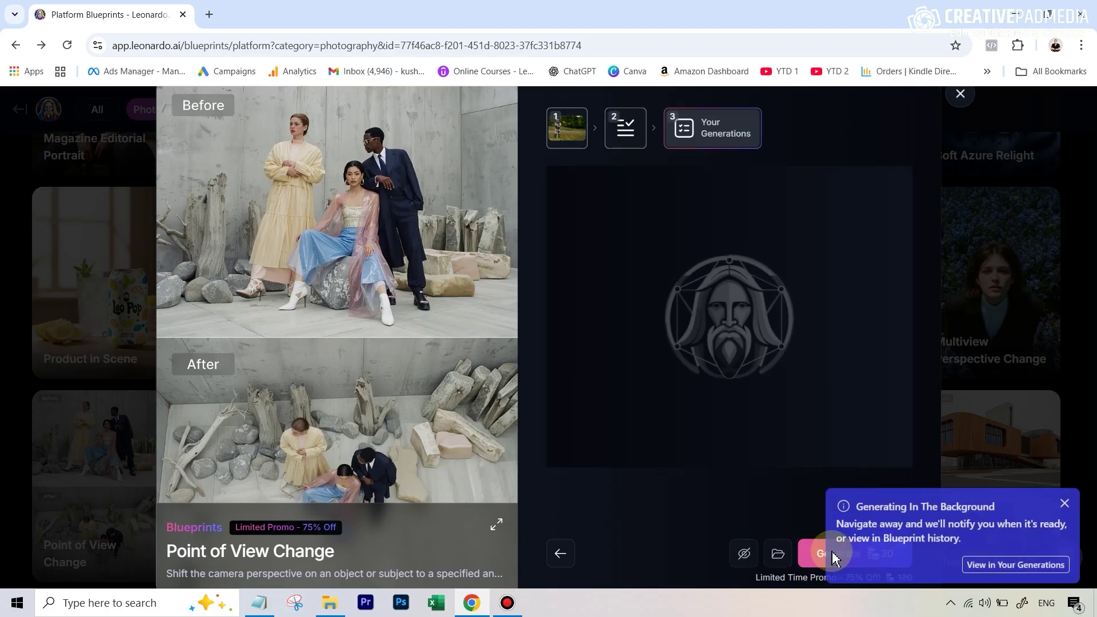
click(1065, 503)
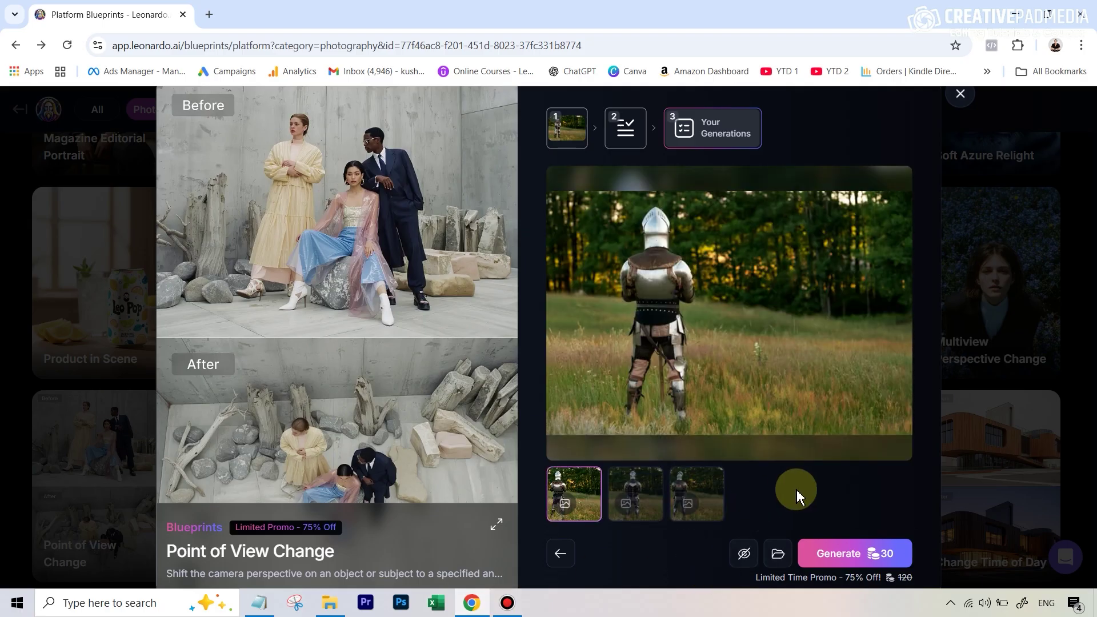
click(632, 483)
click(691, 484)
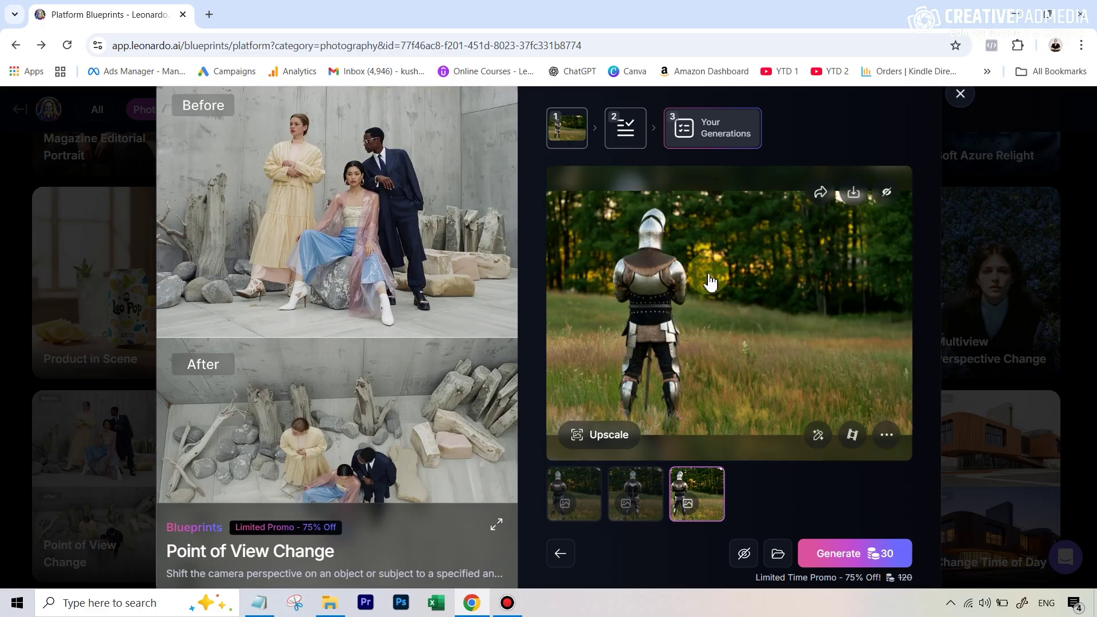
click(711, 284)
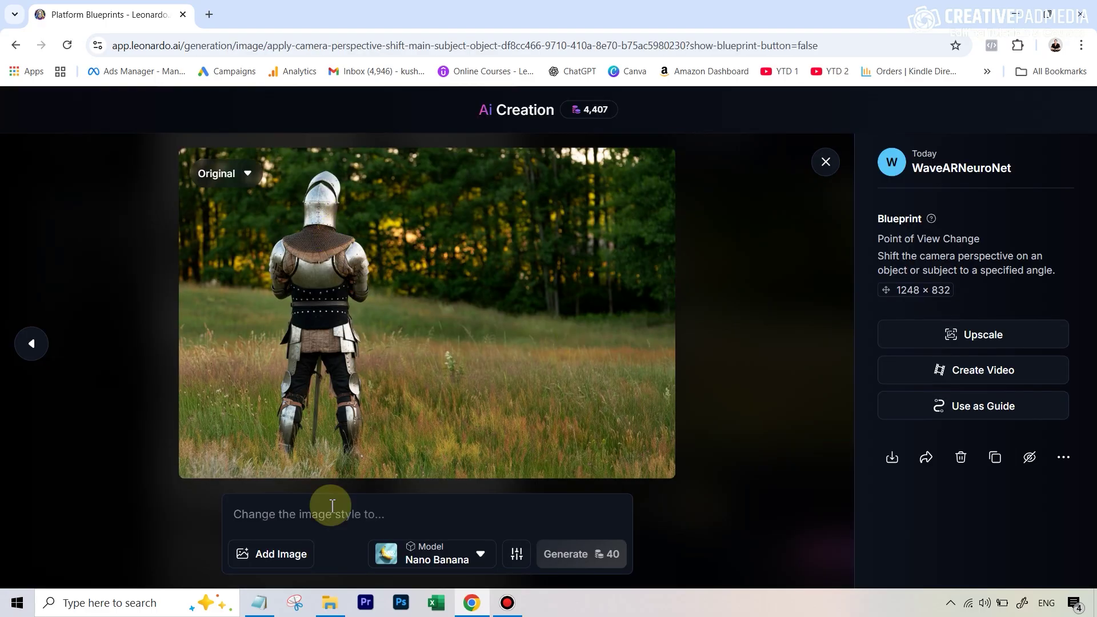
Exit the enlarged knight image and close the blueprint viewer
click(325, 512)
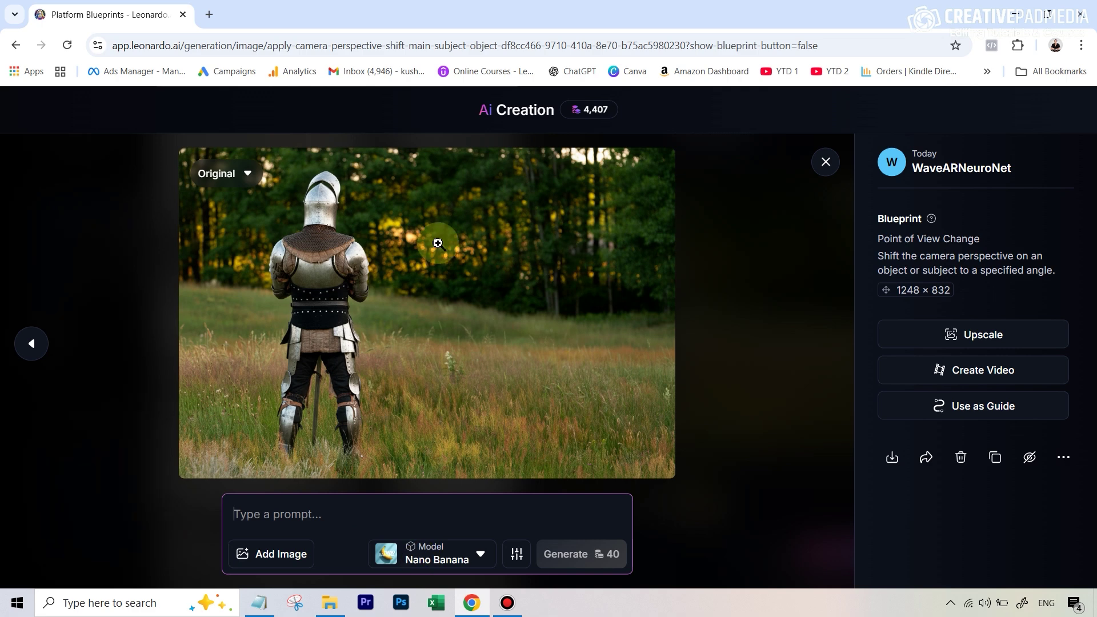
key(Escape)
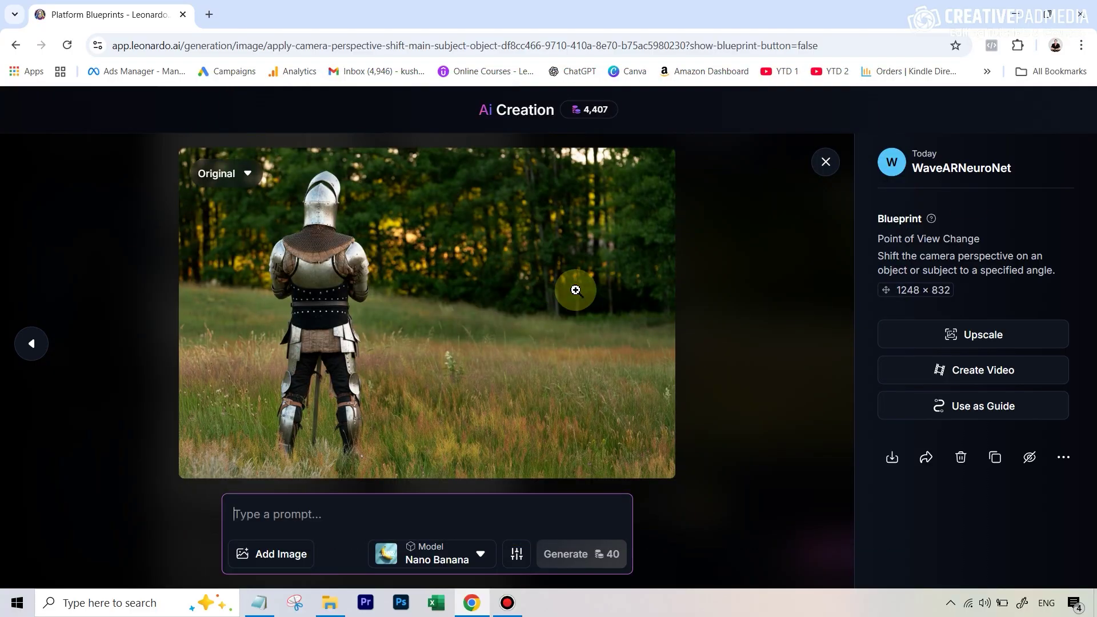
click(825, 162)
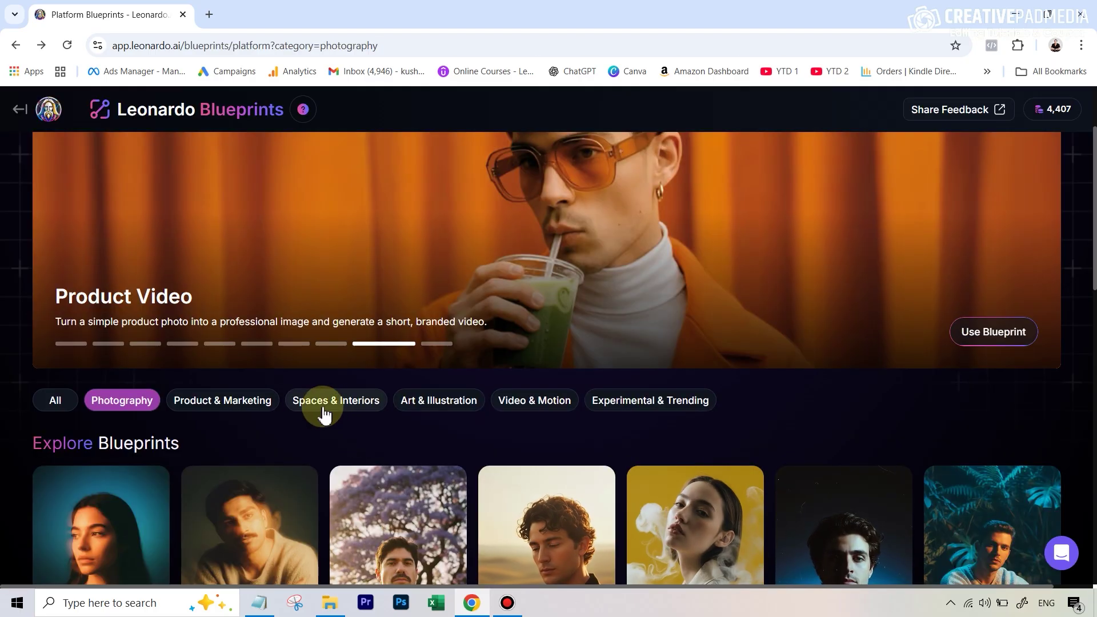
Filter to Spaces & Interiors, view Furnish My Space, then close its example photo and dialog
click(333, 409)
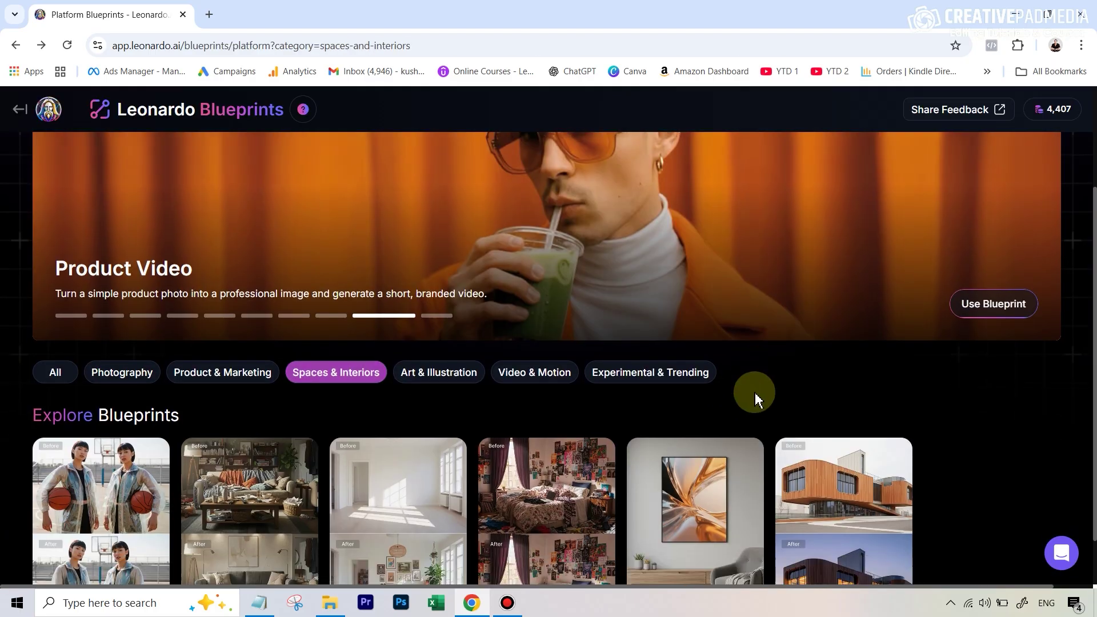
scroll(756, 392, down, 2)
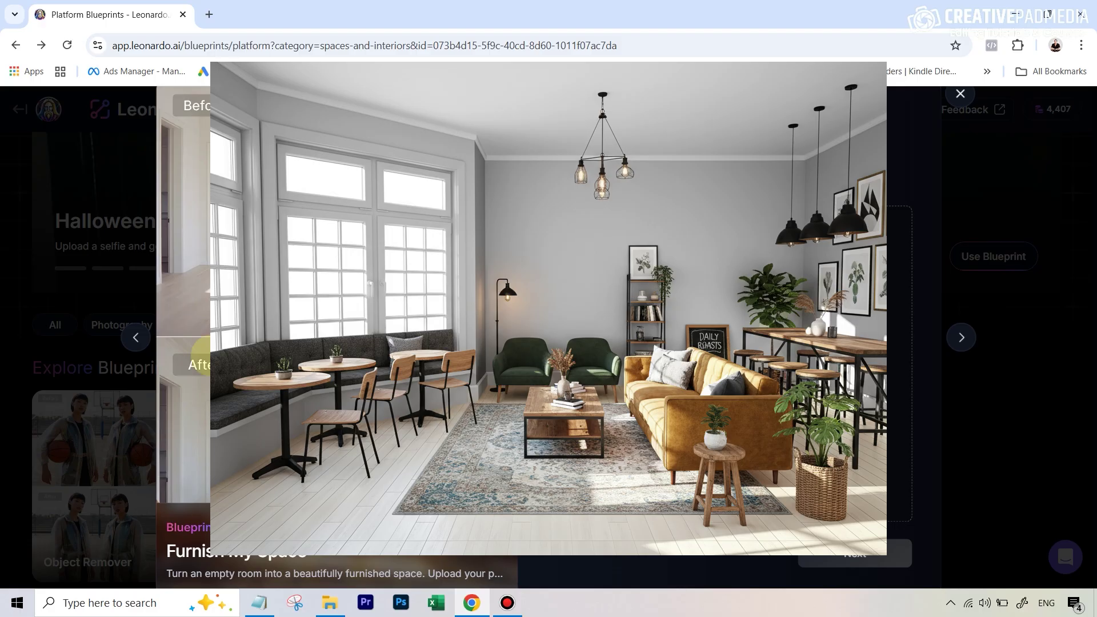
click(406, 203)
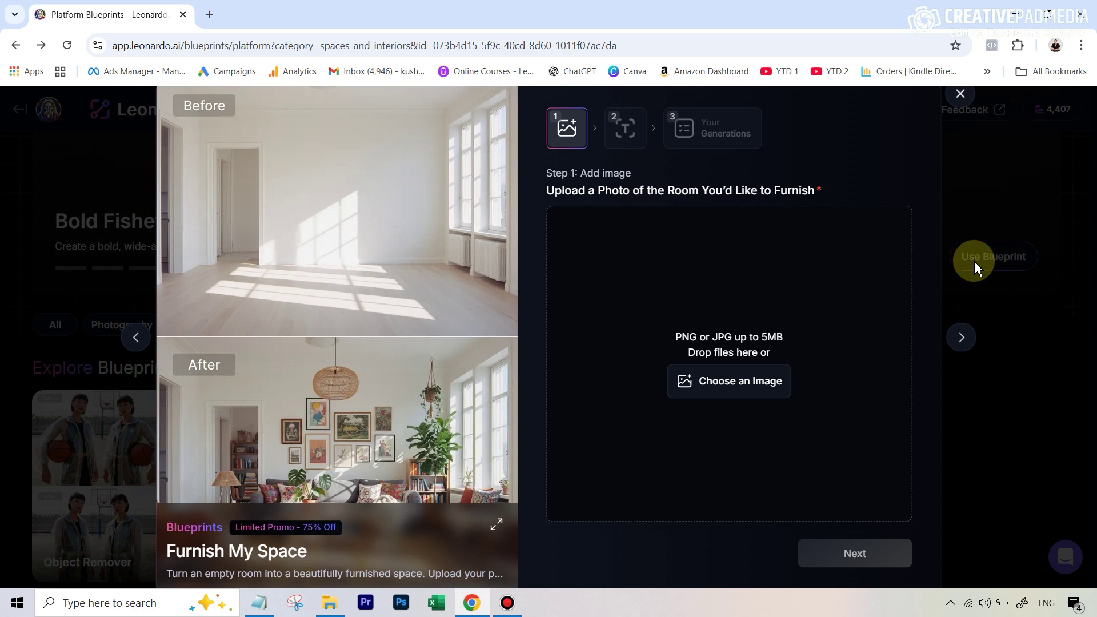
click(960, 97)
Preview Clean Up Mess and Change Time of Day, then filter to Art & Illustration
click(611, 386)
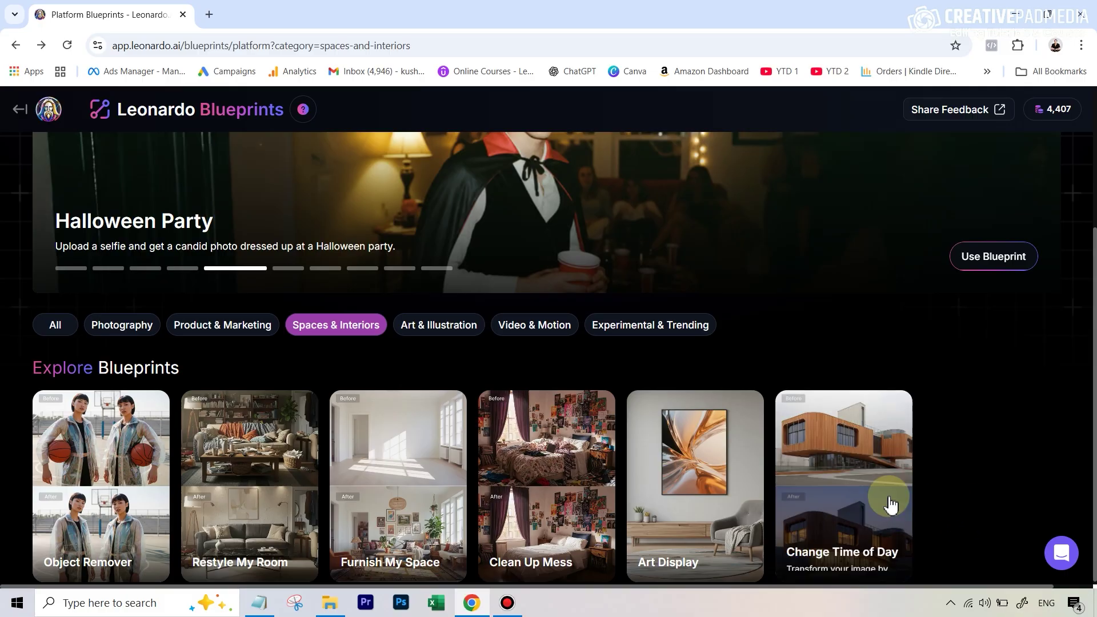
click(857, 454)
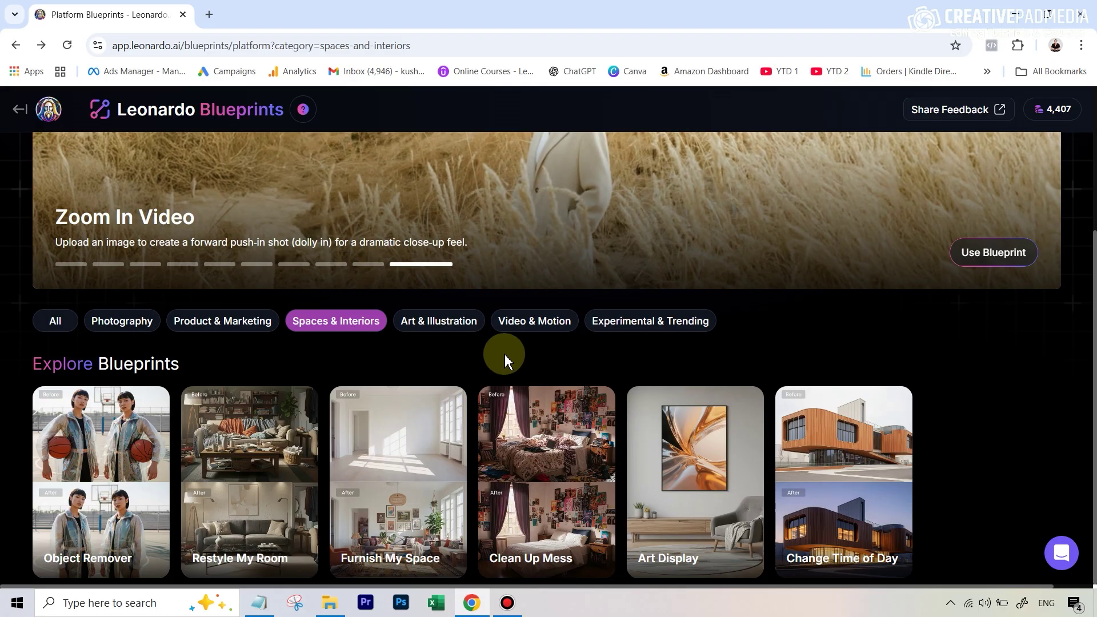
click(455, 330)
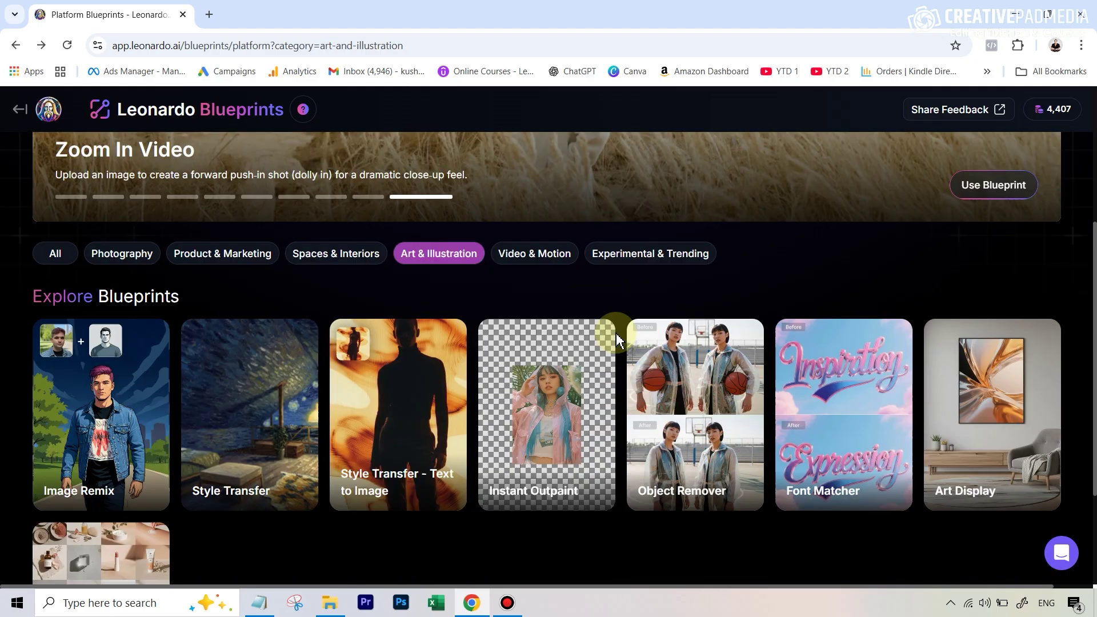
Scroll through the Art & Illustration blueprints, then open the subscription pricing page
scroll(612, 331, down, 3)
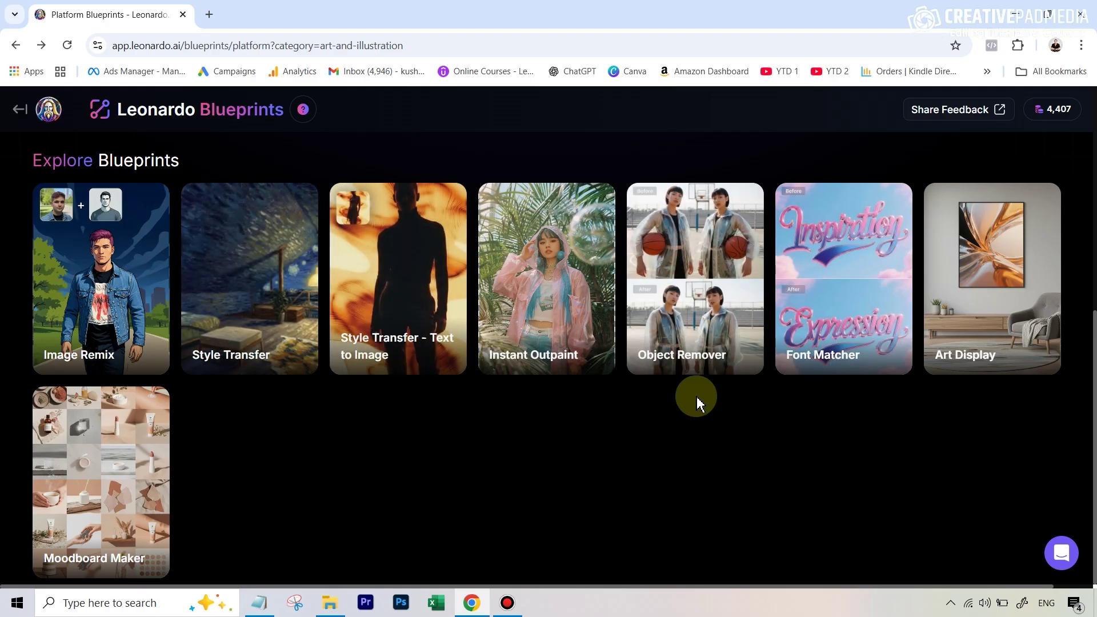
scroll(433, 169, up, 5)
scroll(653, 363, up, 1)
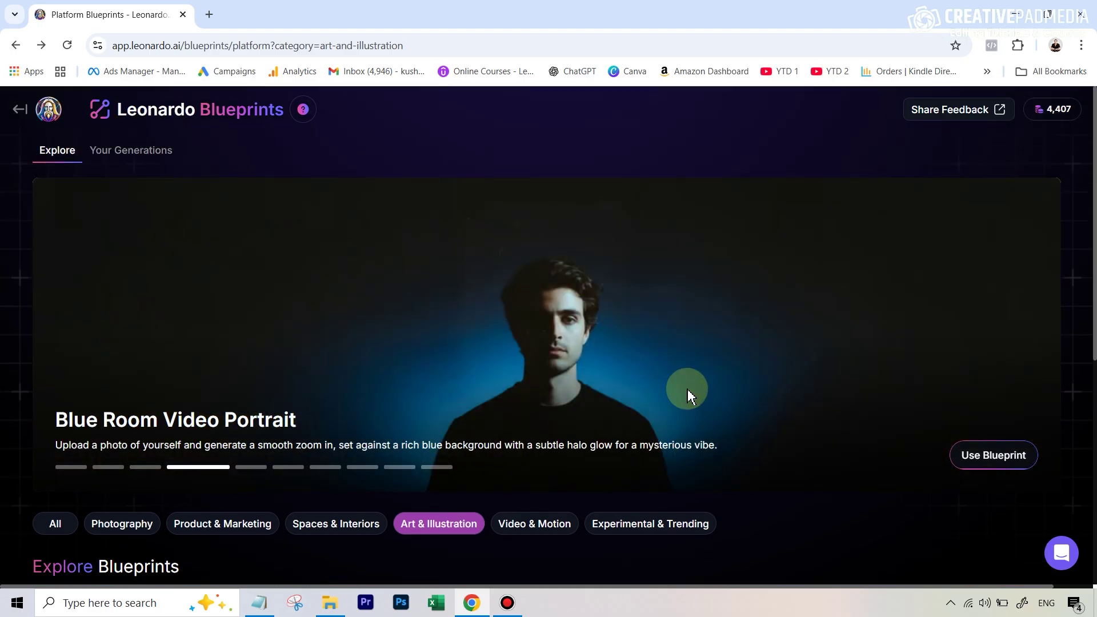
scroll(689, 391, down, 3)
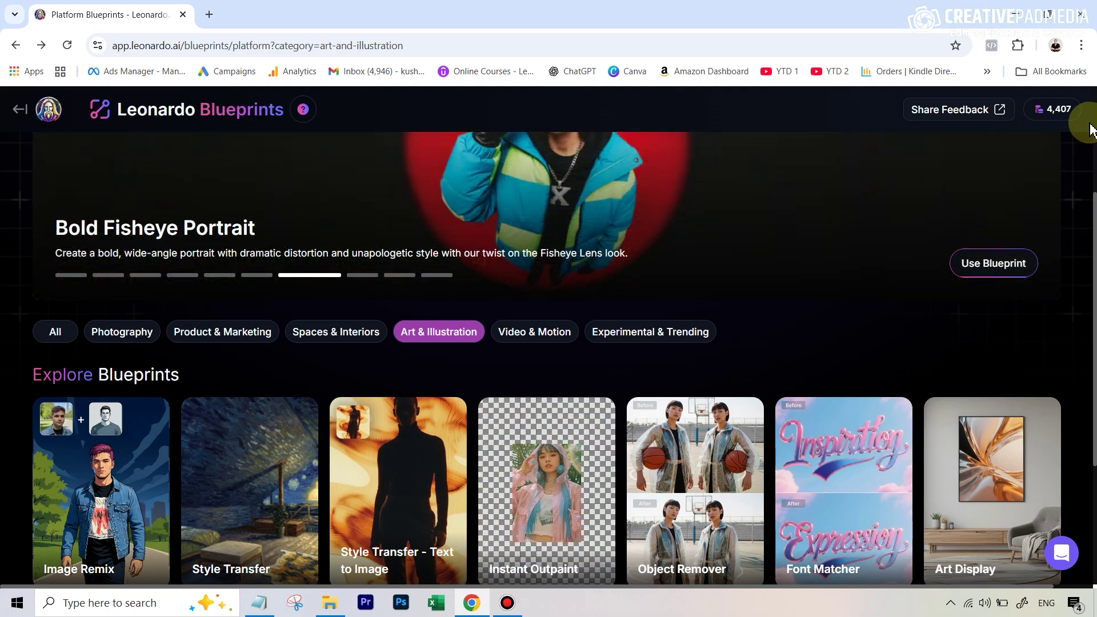
click(1049, 112)
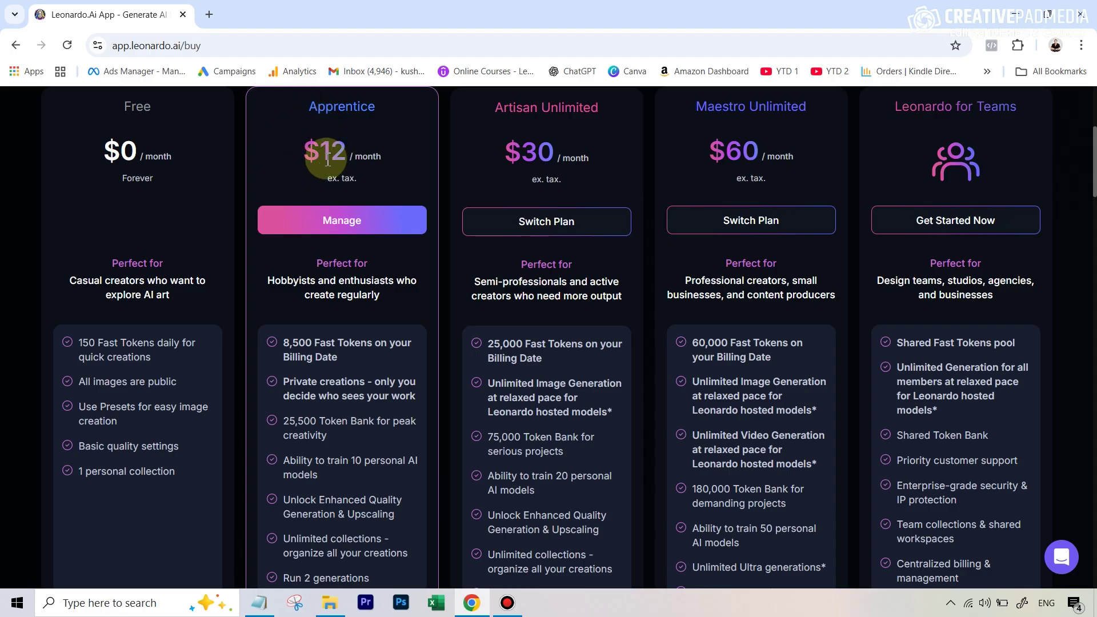
Compare plan features from Free to Teams, highlighting Purchase and use Top-up Tokens
scroll(354, 171, down, 2)
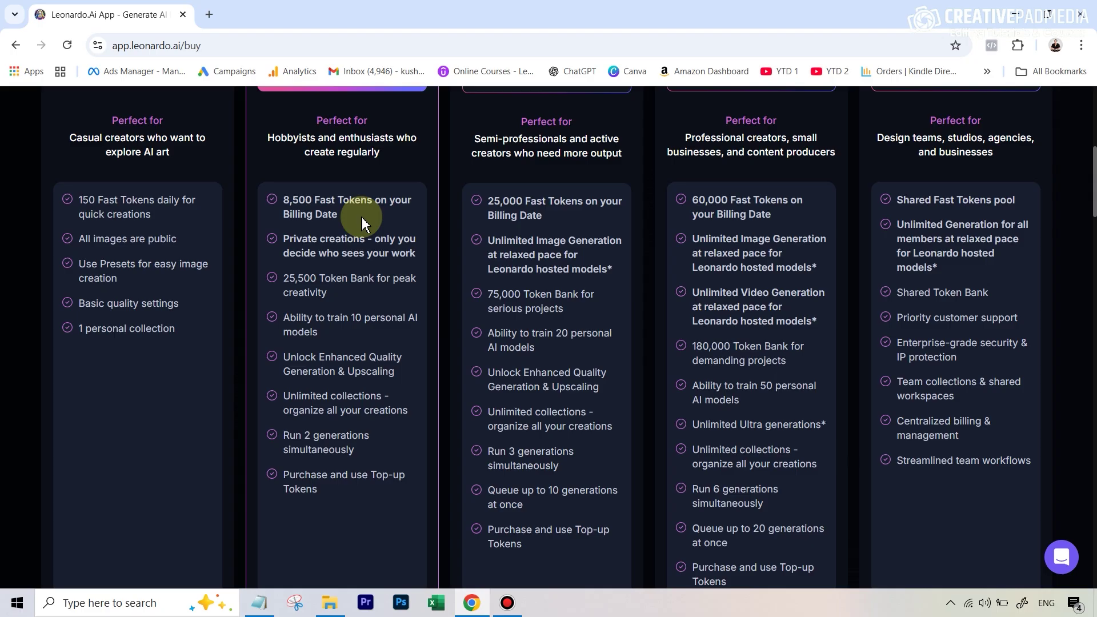
scroll(351, 216, up, 2)
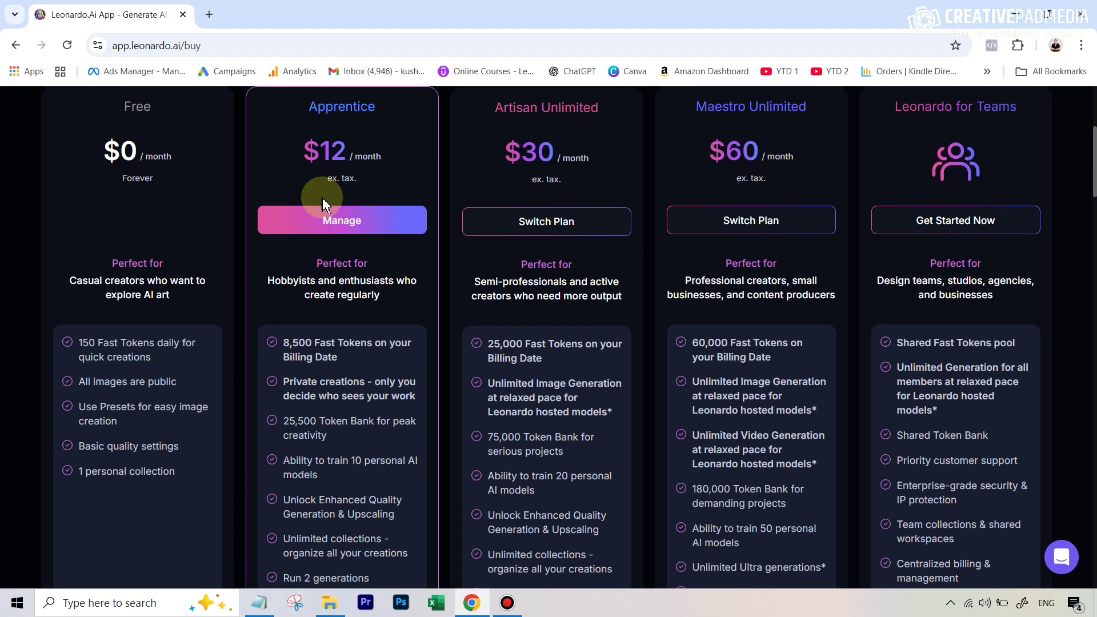
scroll(363, 316, down, 2)
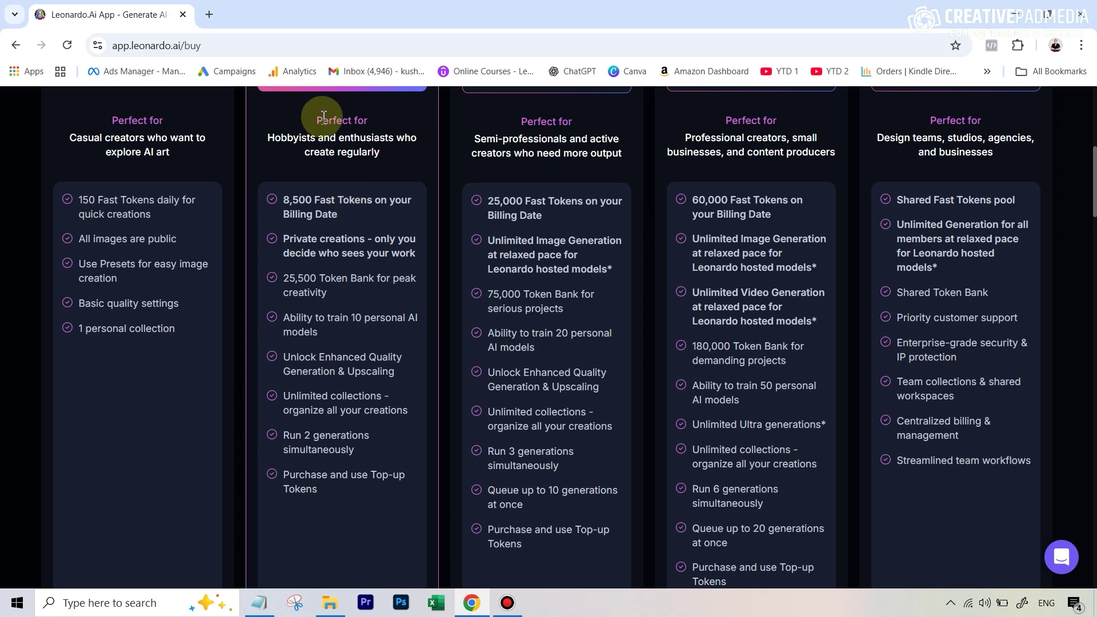
scroll(343, 147, up, 2)
scroll(350, 220, down, 4)
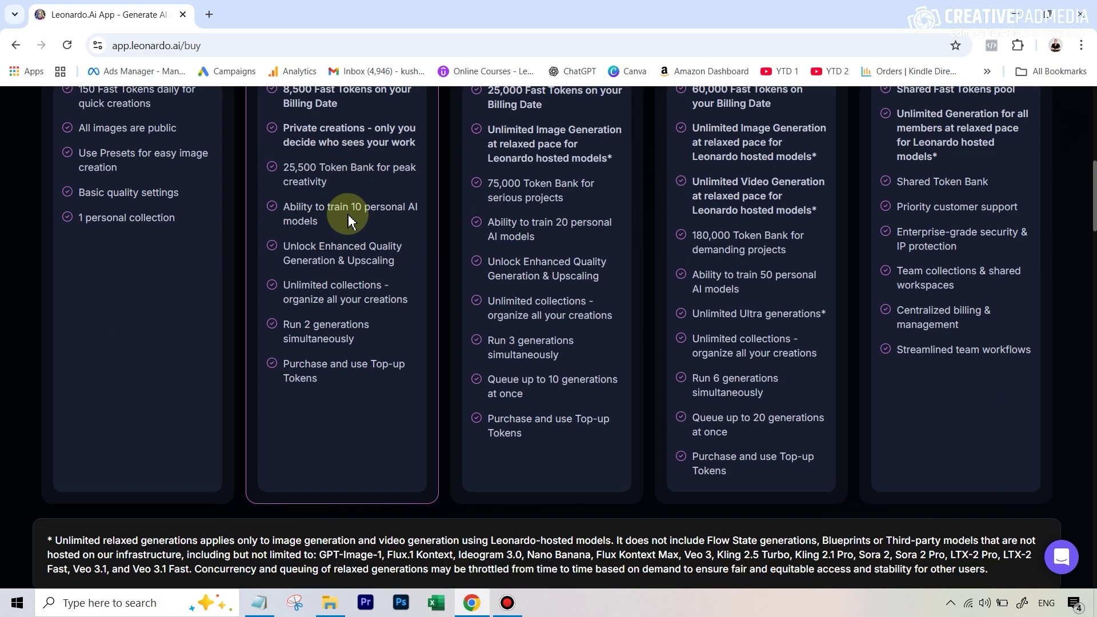
drag(274, 330, 348, 345)
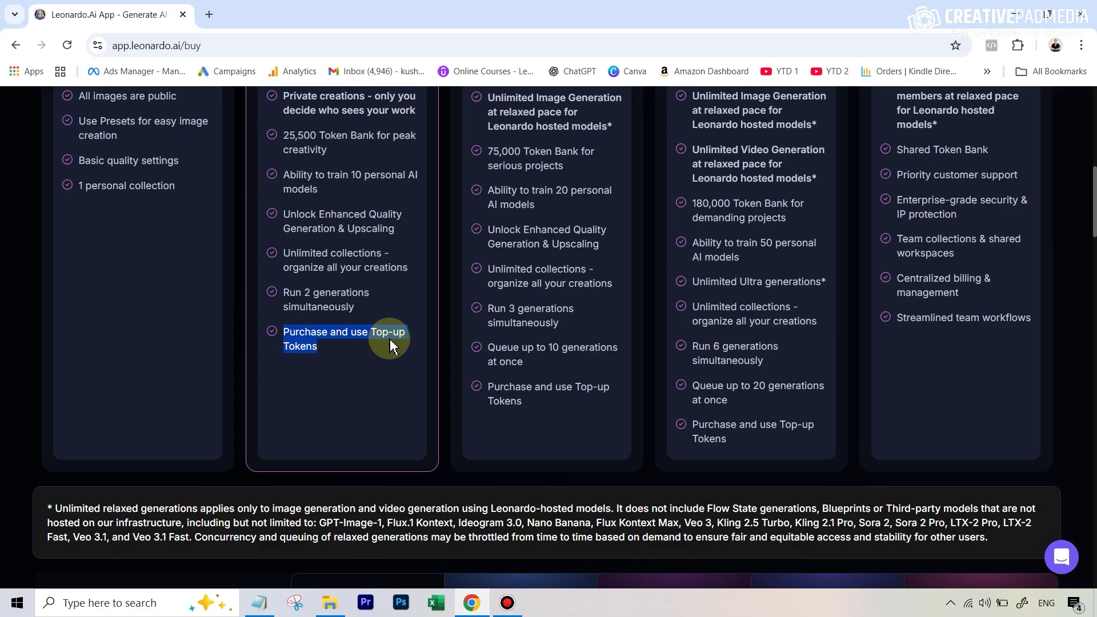
click(348, 348)
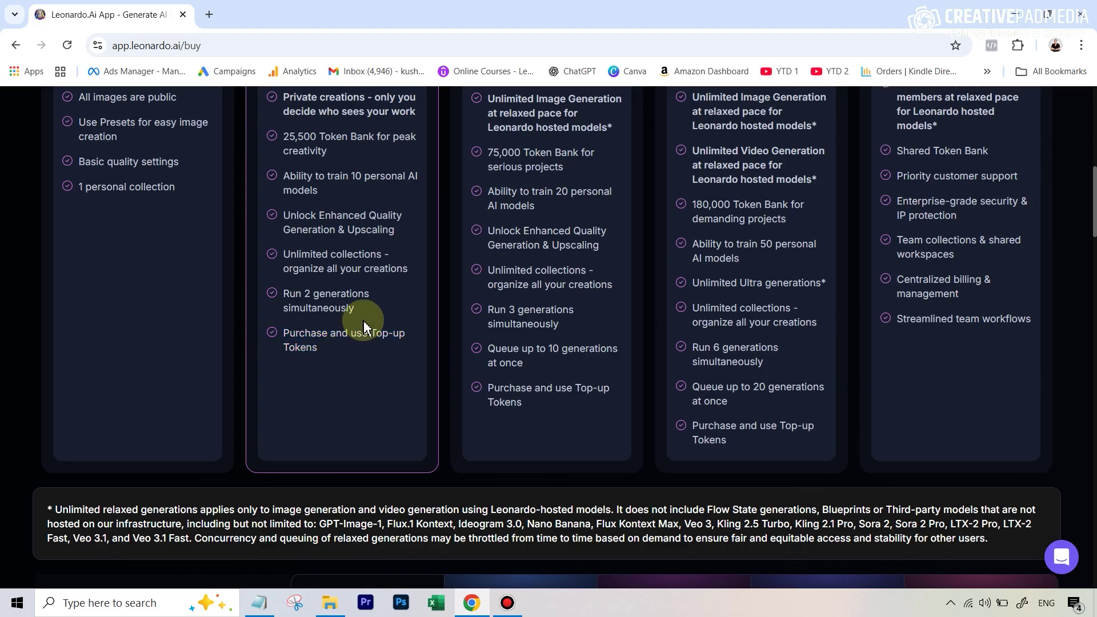
scroll(363, 314, up, 5)
scroll(371, 260, up, 3)
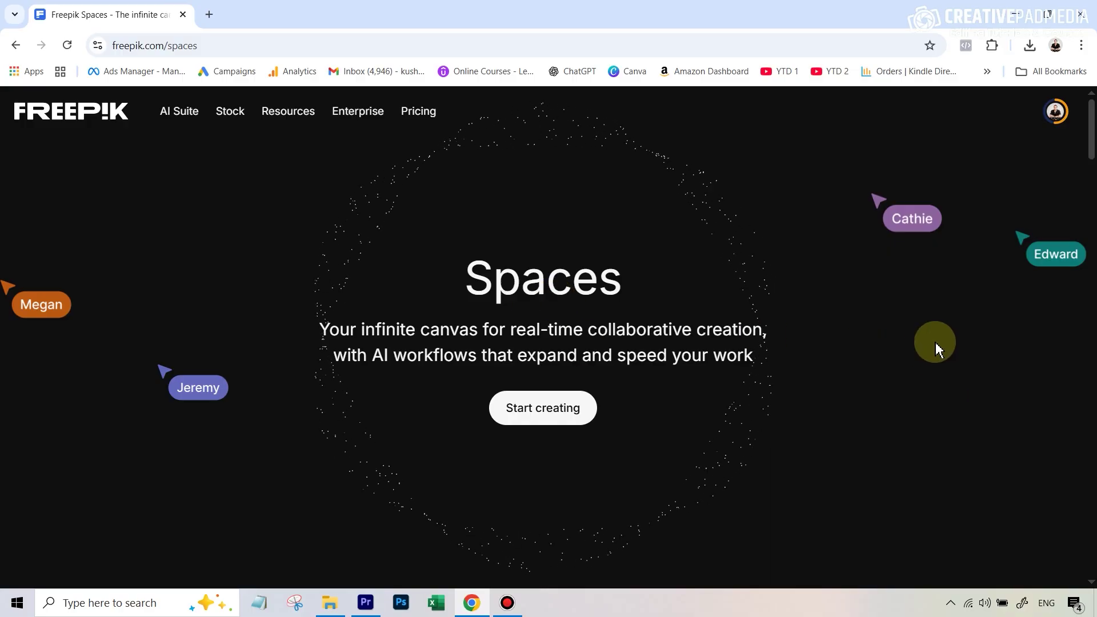
Scroll down to the Actionable workflows and Collaborative creation feature cards
scroll(676, 299, down, 10)
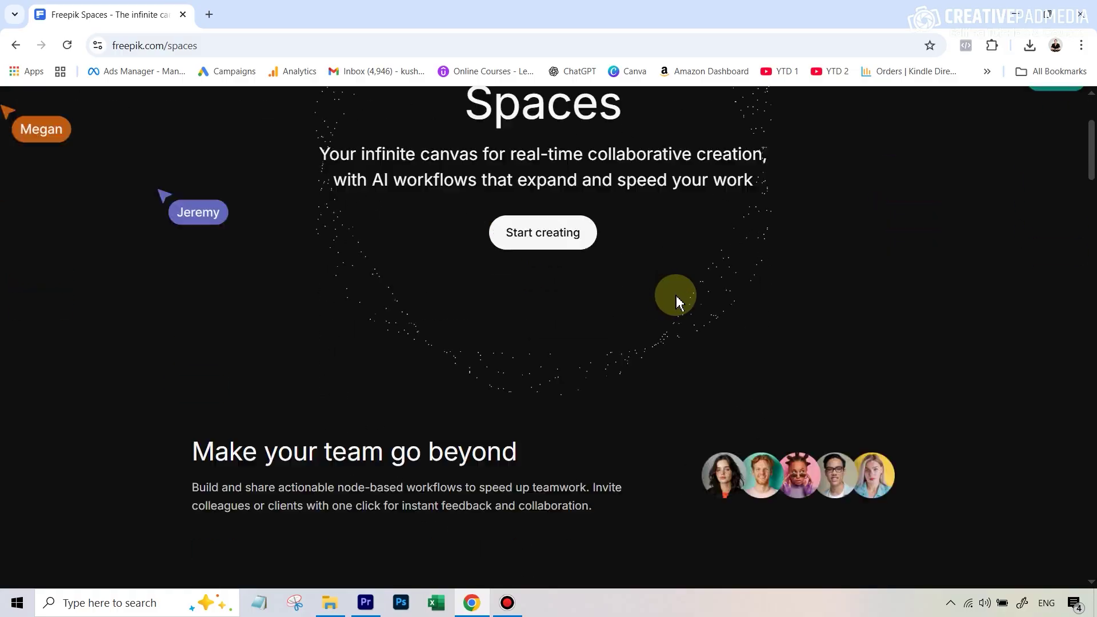
scroll(676, 299, down, 15)
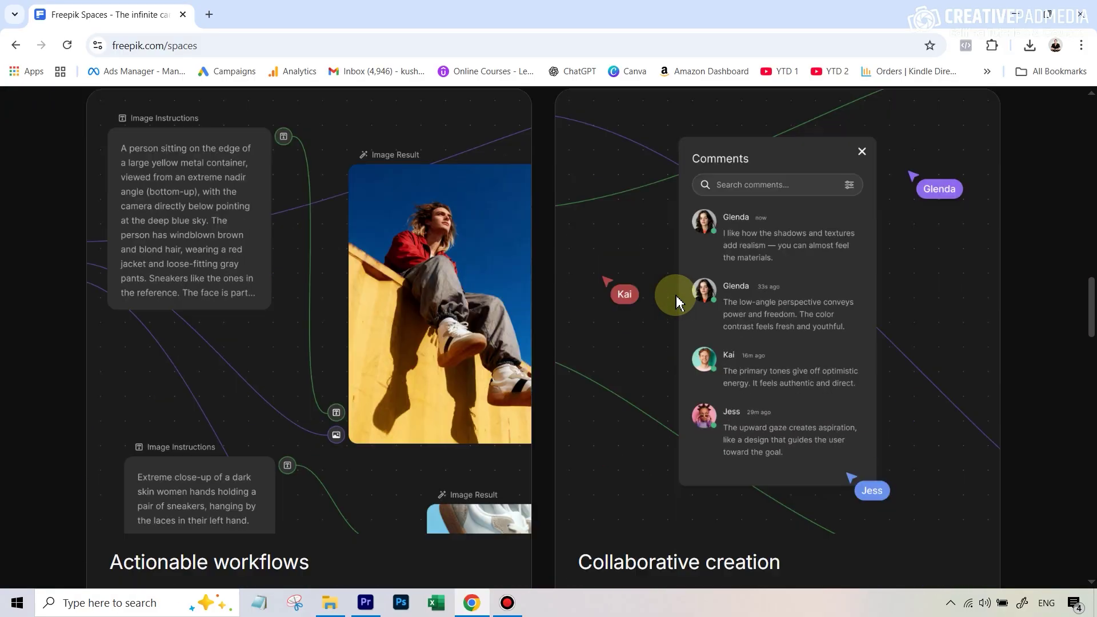